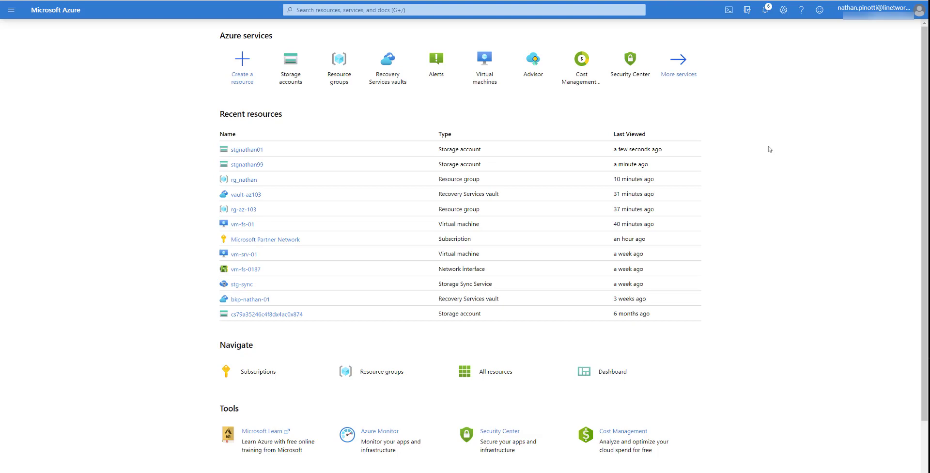
- Open the configuration settings of the storage account stgnathan99
{"action": "left_click", "coordinate": [253, 169]}
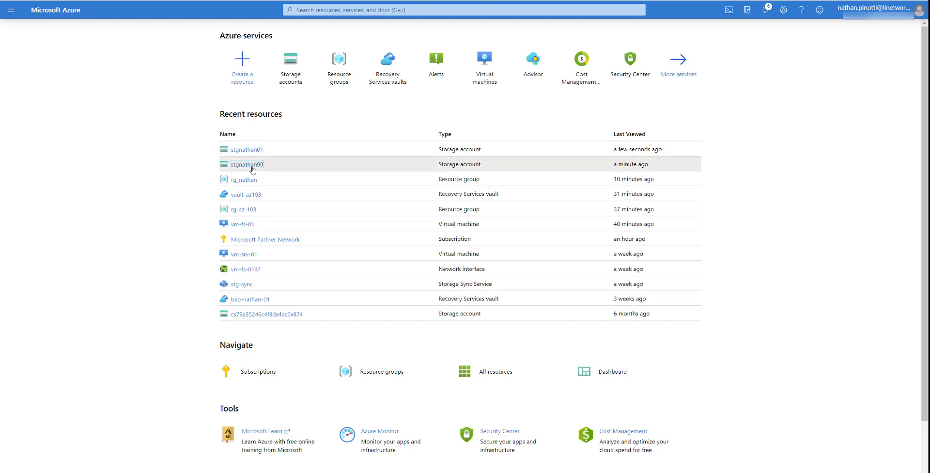
{"action": "left_click", "coordinate": [68, 259]}
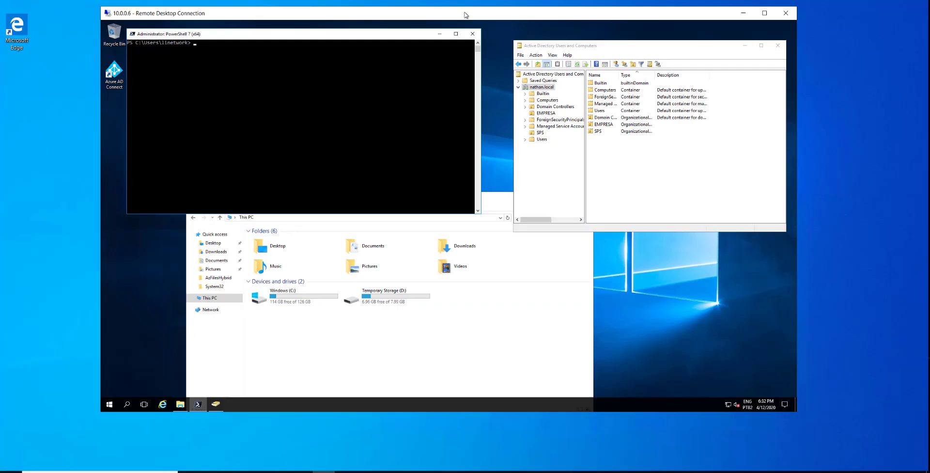
- Switch to the remote desktop session, reposition its window and bring the This PC window inside it to the front
{"action": "left_click_drag", "start_coordinate": [463, 15], "coordinate": [560, 4]}
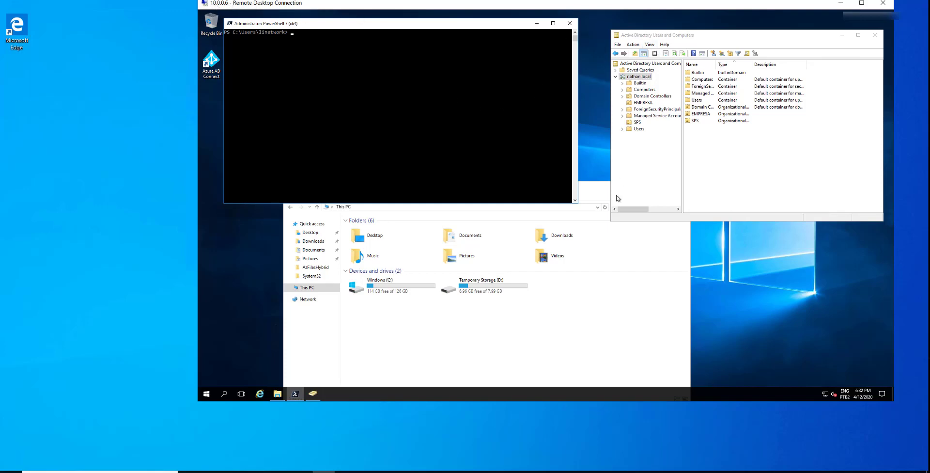
{"action": "left_click", "coordinate": [600, 194]}
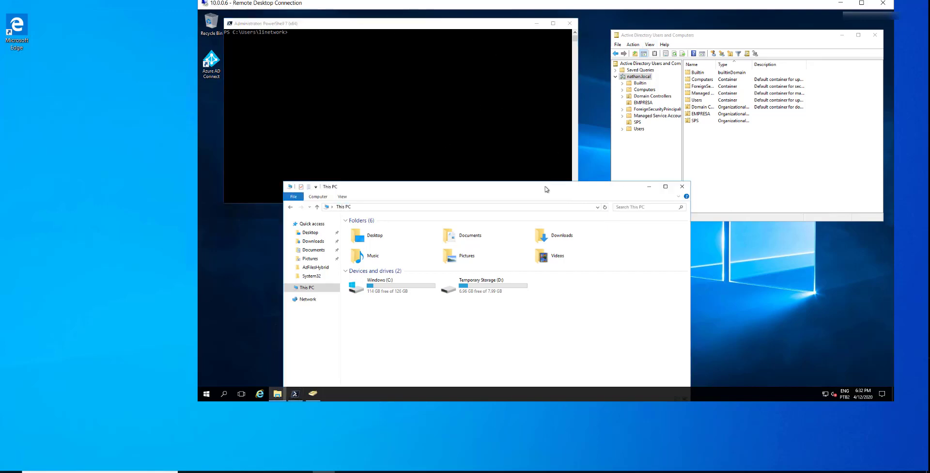
{"action": "left_click_drag", "start_coordinate": [548, 189], "coordinate": [563, 188]}
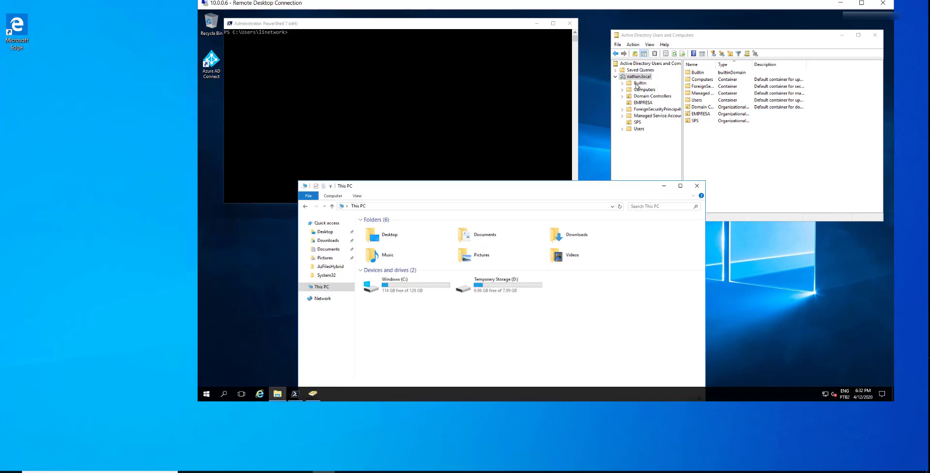
{"action": "left_click", "coordinate": [31, 428]}
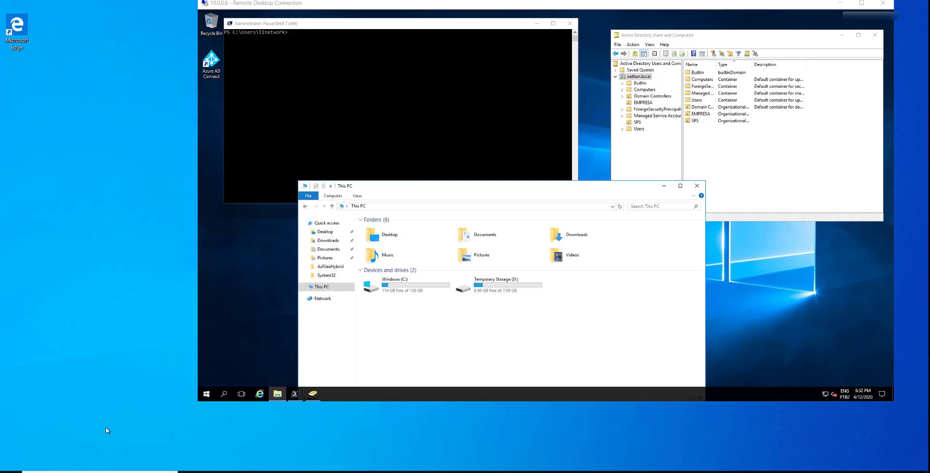
- Open the network share \\stgnathan01.file.core.windows.net\fs-teste through the Run dialog
{"action": "right_click", "coordinate": [10, 471]}
{"action": "left_click", "coordinate": [88, 436]}
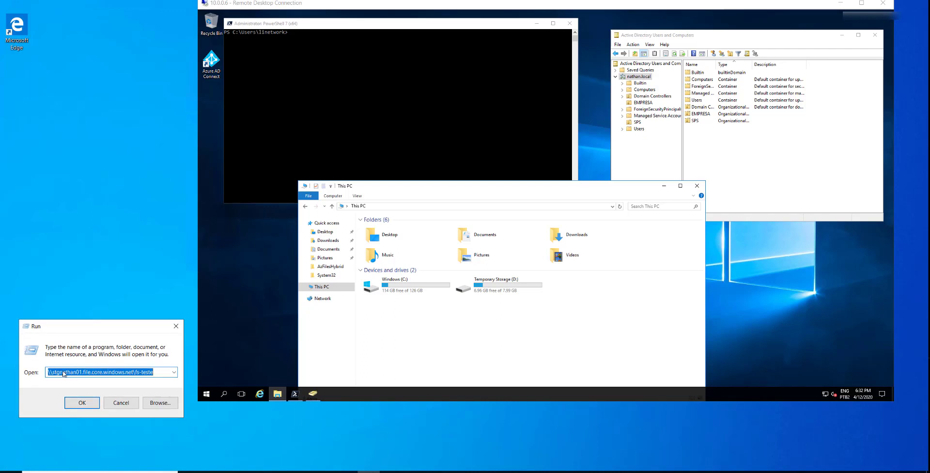
{"action": "left_click", "coordinate": [67, 372]}
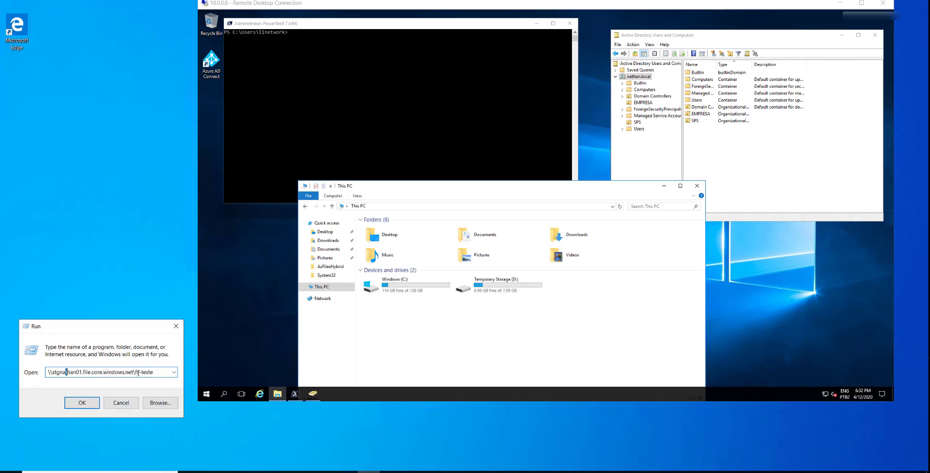
{"action": "left_click_drag", "start_coordinate": [136, 372], "coordinate": [155, 374]}
{"action": "left_click", "coordinate": [95, 405]}
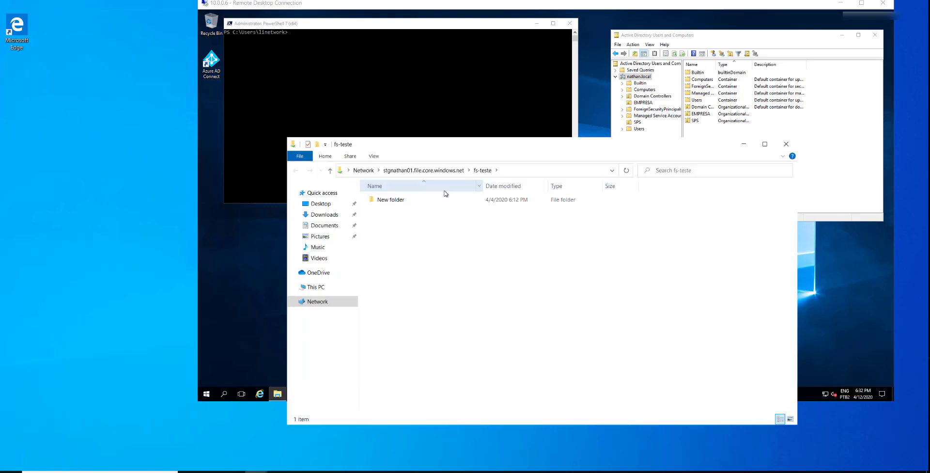
- Display the security permissions in the properties of New folder on the fs-teste share
{"action": "left_click_drag", "start_coordinate": [483, 148], "coordinate": [557, 144]}
{"action": "right_click", "coordinate": [465, 194]}
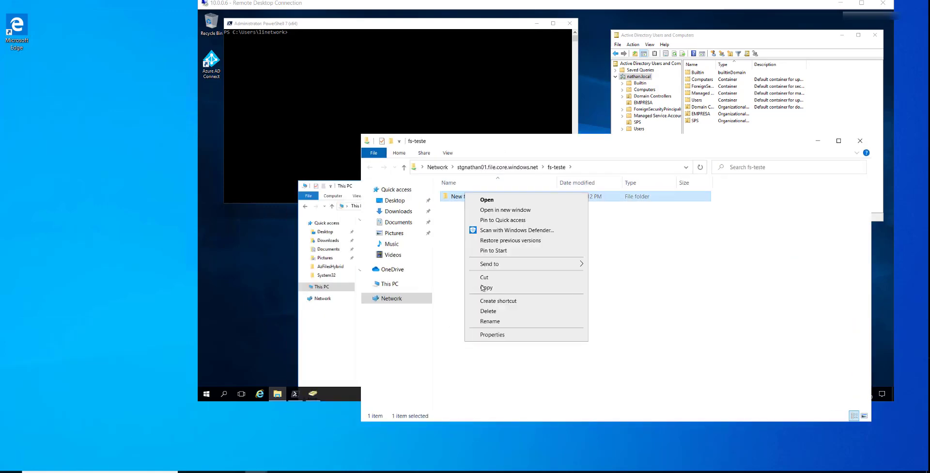
{"action": "left_click", "coordinate": [490, 334]}
{"action": "left_click", "coordinate": [507, 215]}
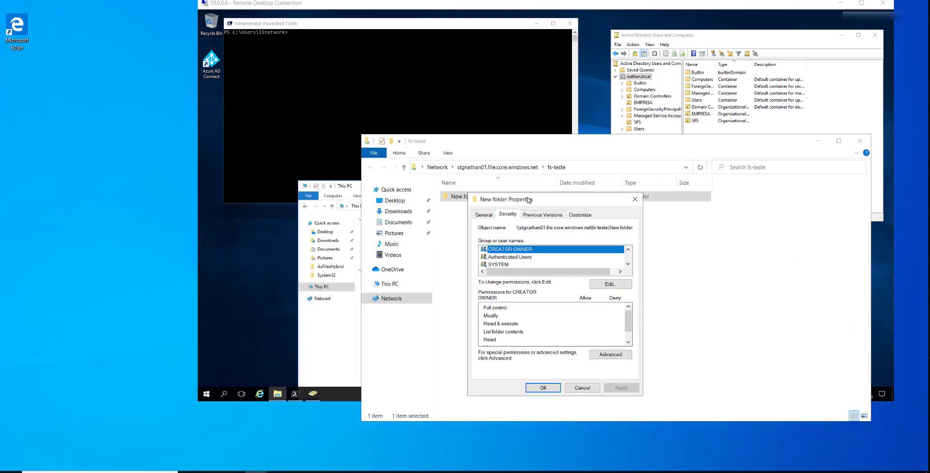
{"action": "left_click_drag", "start_coordinate": [528, 199], "coordinate": [628, 198]}
- Examine the permissions on New folder for the listed accounts, including rh and Administrators
{"action": "left_click", "coordinate": [728, 264]}
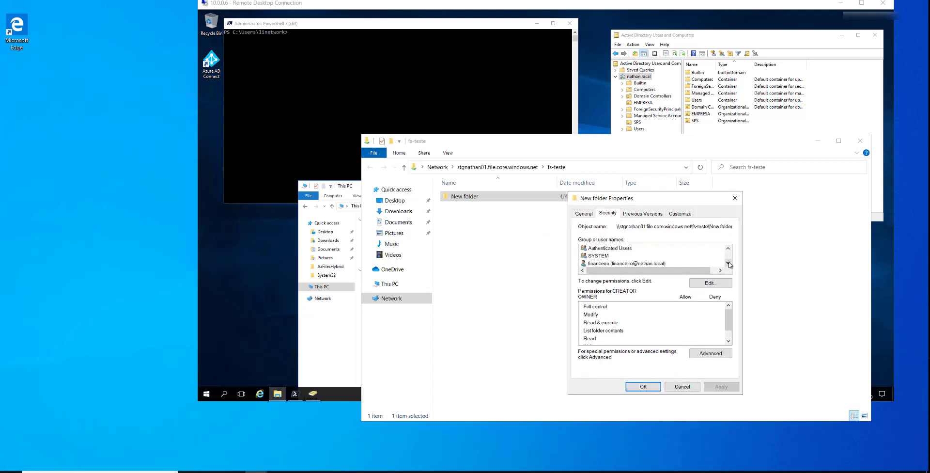
{"action": "left_click", "coordinate": [728, 263]}
{"action": "left_click", "coordinate": [667, 257]}
{"action": "left_click", "coordinate": [662, 263]}
{"action": "left_click", "coordinate": [728, 264]}
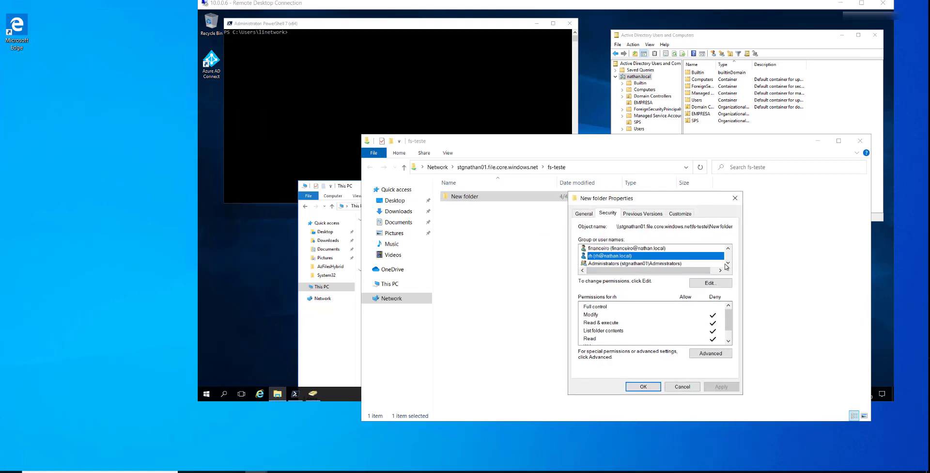
{"action": "left_click", "coordinate": [727, 264]}
{"action": "left_click", "coordinate": [671, 257]}
{"action": "left_click", "coordinate": [673, 263]}
{"action": "left_click", "coordinate": [677, 256]}
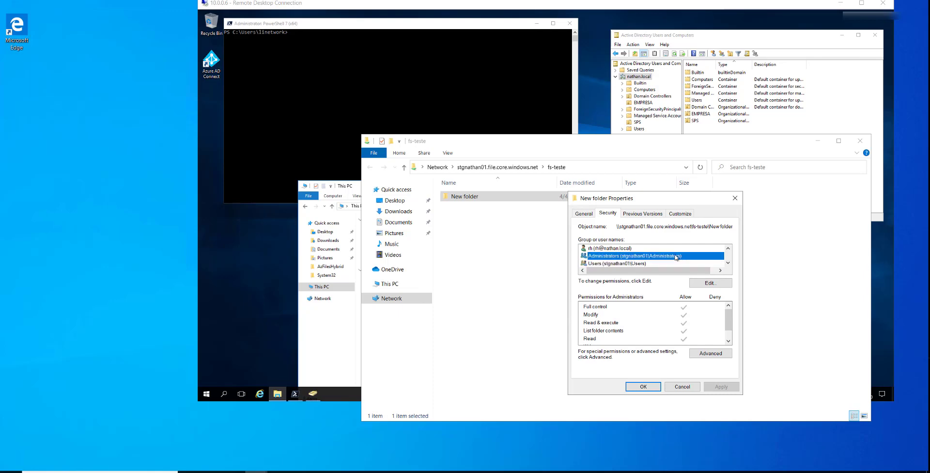
{"action": "left_click", "coordinate": [678, 248]}
{"action": "left_click", "coordinate": [729, 248]}
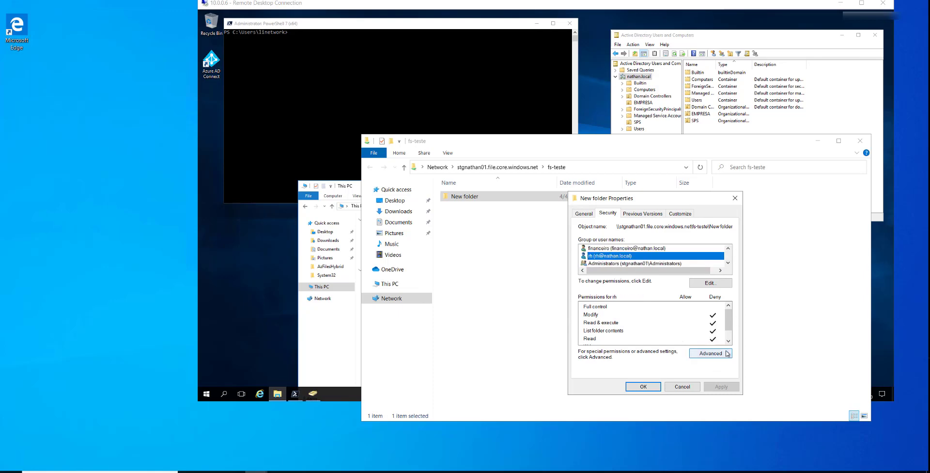
- Move the share windows aside and examine the financeiro and rh users in the EMPRESA organizational unit of Active Directory
{"action": "left_click_drag", "start_coordinate": [619, 141], "coordinate": [476, 158]}
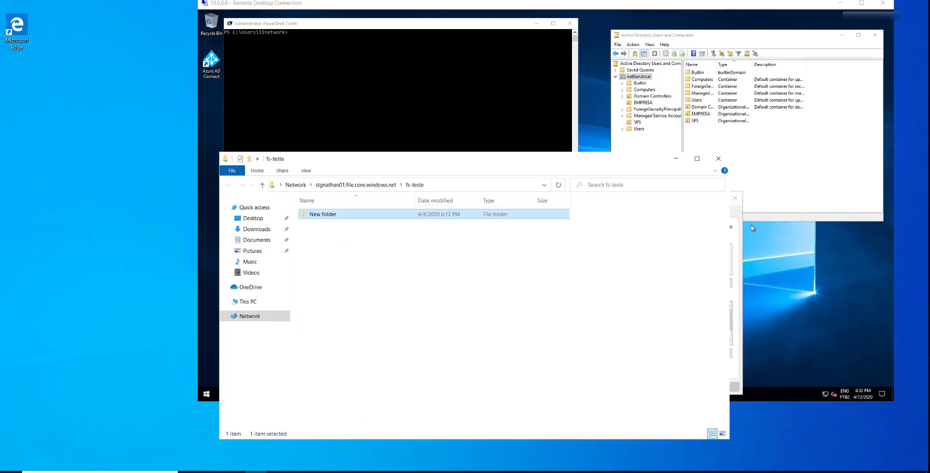
{"action": "left_click", "coordinate": [735, 208]}
{"action": "left_click_drag", "start_coordinate": [698, 193], "coordinate": [611, 198]}
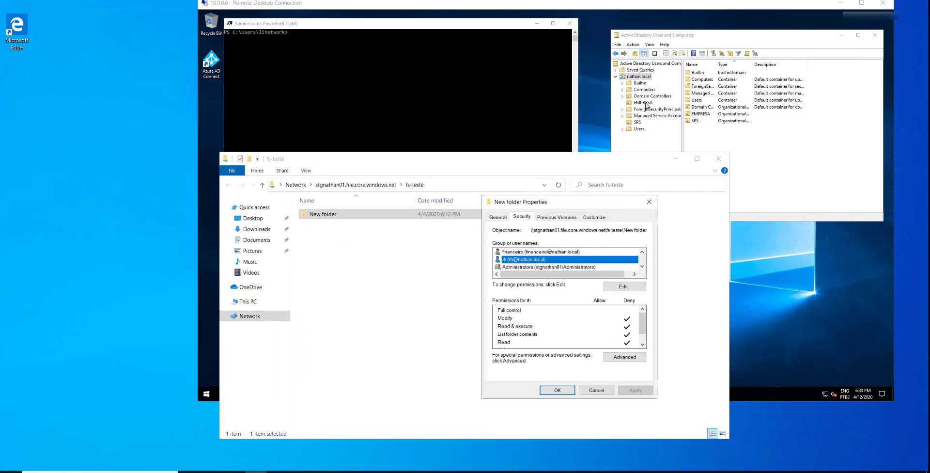
{"action": "left_click", "coordinate": [643, 103]}
{"action": "left_click", "coordinate": [701, 85]}
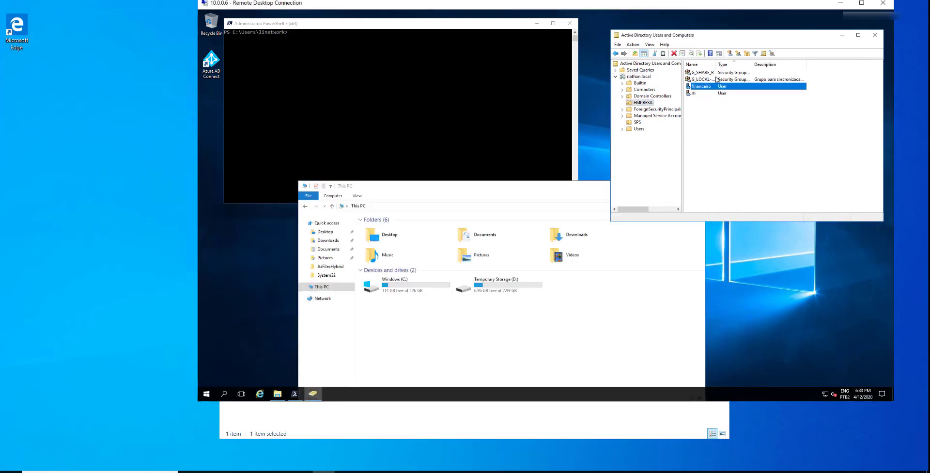
{"action": "left_click", "coordinate": [717, 93]}
{"action": "left_click_drag", "start_coordinate": [717, 64], "coordinate": [736, 66]}
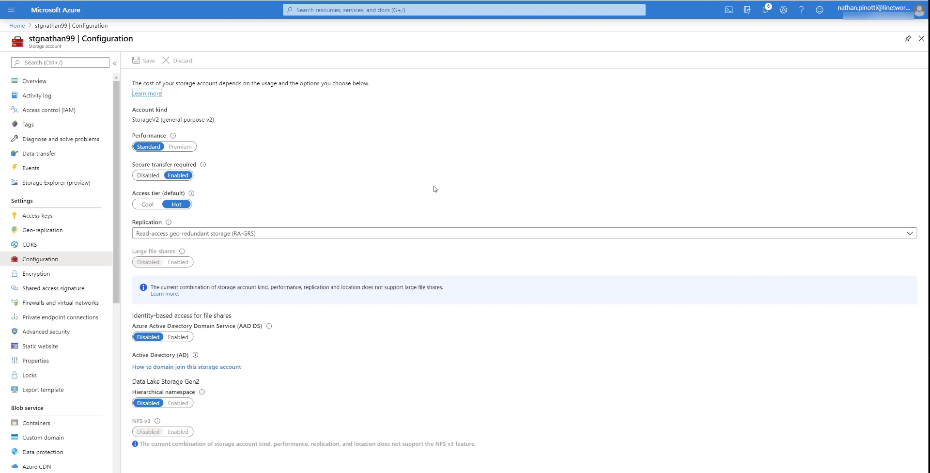
- Return to the Azure portal and open the configuration settings of the storage account stgnathan01
{"action": "left_click", "coordinate": [52, 26]}
{"action": "left_click", "coordinate": [17, 25]}
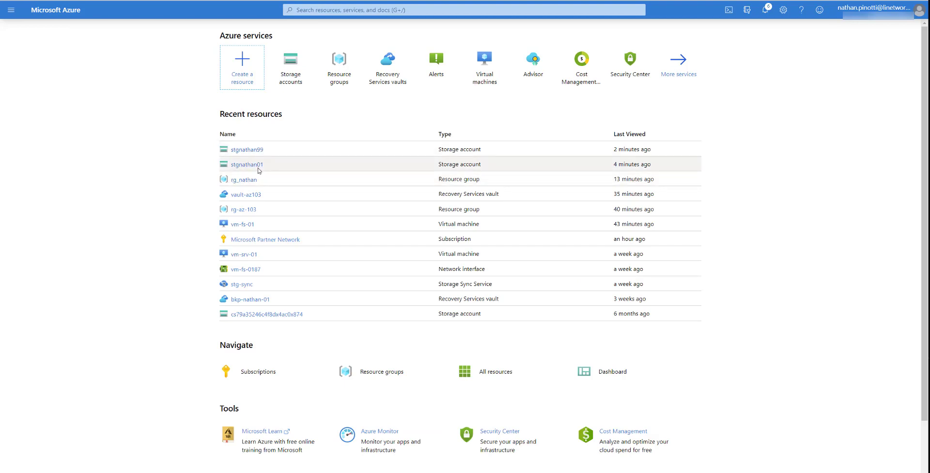
{"action": "left_click", "coordinate": [256, 165]}
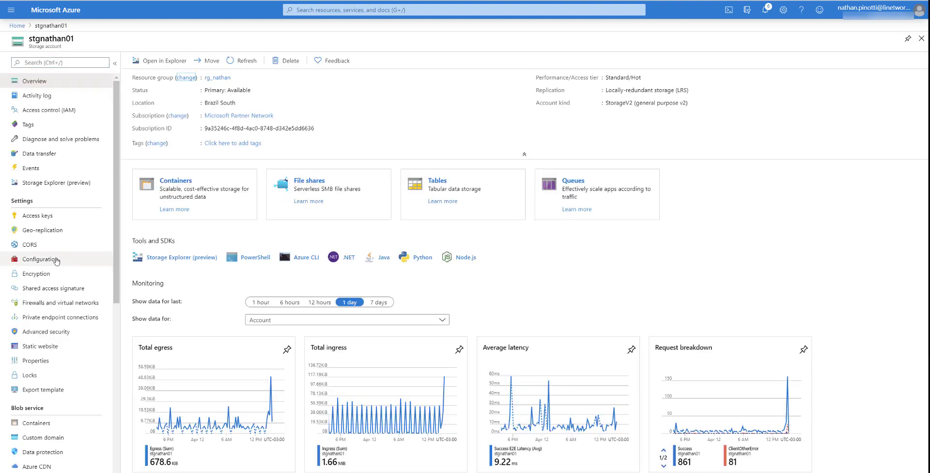
{"action": "left_click", "coordinate": [57, 260]}
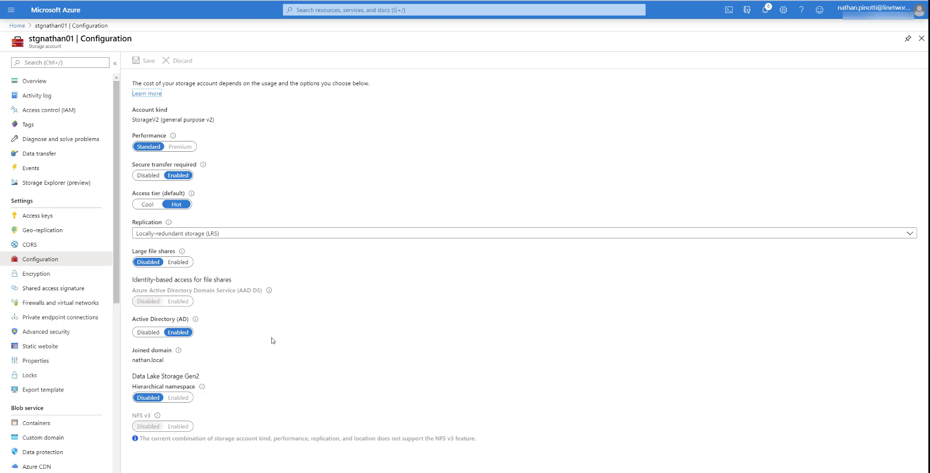
- Switch to the PowerShell script in Visual Studio Code and review its Set-ExecutionPolicy, Import-Module and Connect-AzAccount commands
{"action": "mouse_move", "coordinate": [398, 471]}
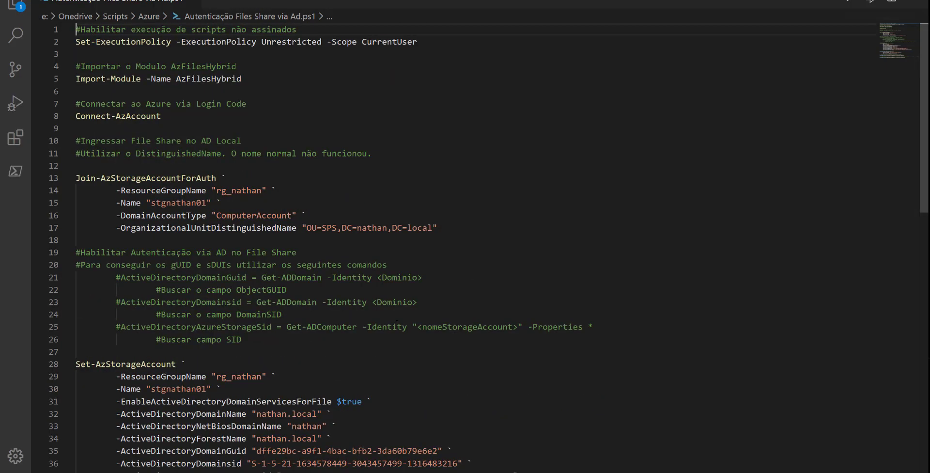
{"action": "left_click_drag", "start_coordinate": [76, 42], "coordinate": [418, 42]}
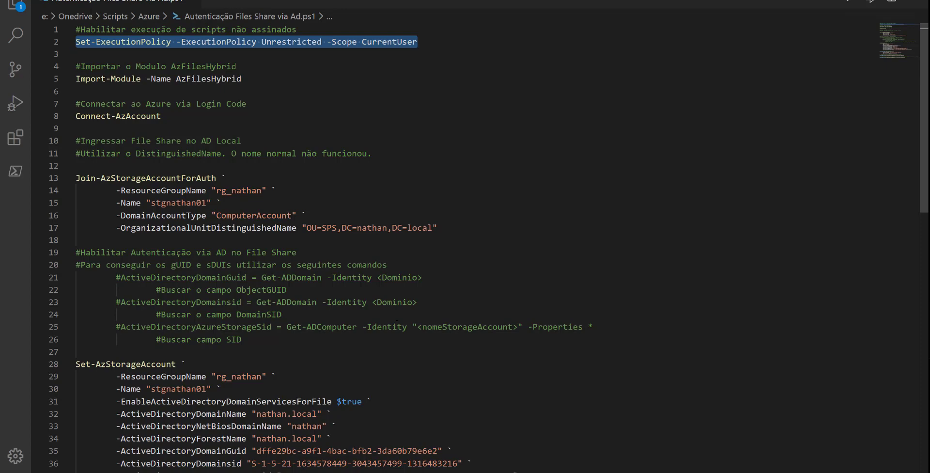
{"action": "left_click", "coordinate": [242, 79]}
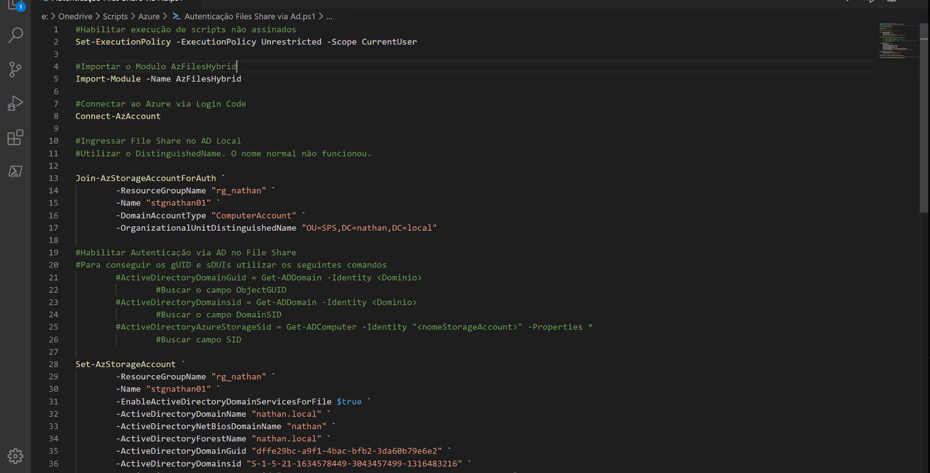
{"action": "key", "text": "shift+Home"}
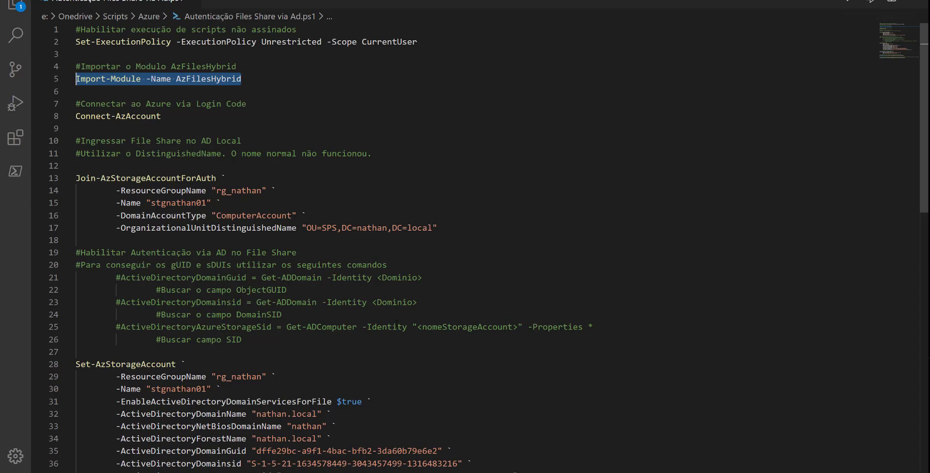
{"action": "key", "text": "Down"}
{"action": "key", "text": "Down"}
{"action": "key", "text": "Down"}
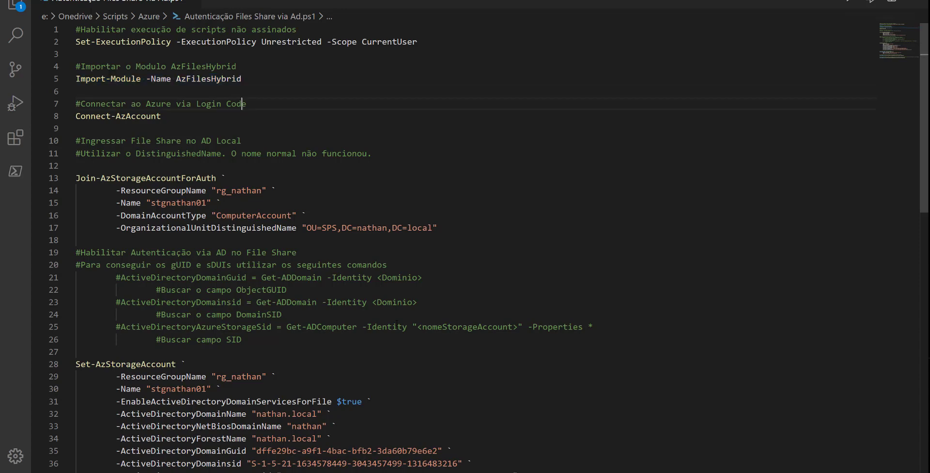
{"action": "key", "text": "shift+Home"}
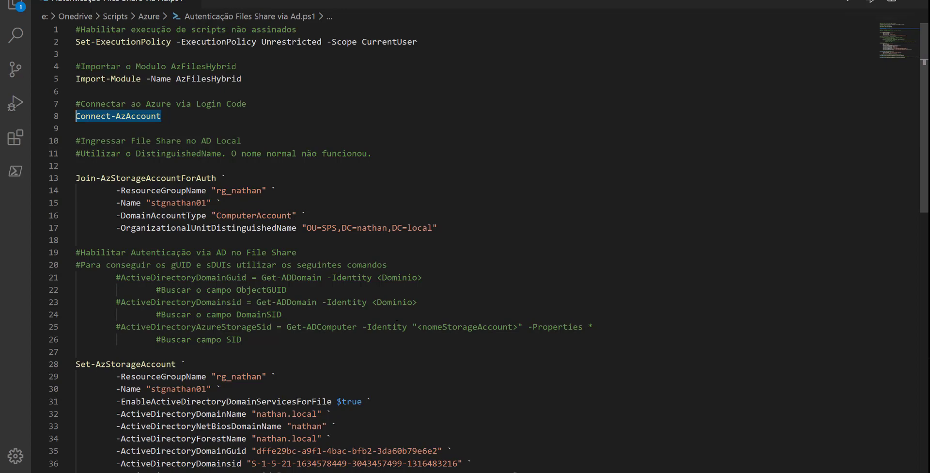
- Review the comments on joining the file share to the local AD and highlight the Join-AzStorageAccountForAuth command
{"action": "left_click", "coordinate": [162, 153]}
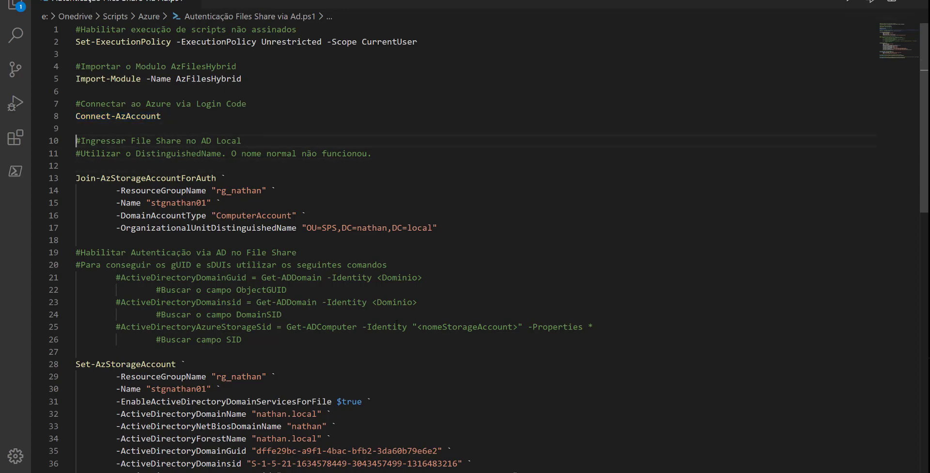
{"action": "key", "text": "shift+Down"}
{"action": "key", "text": "shift+End"}
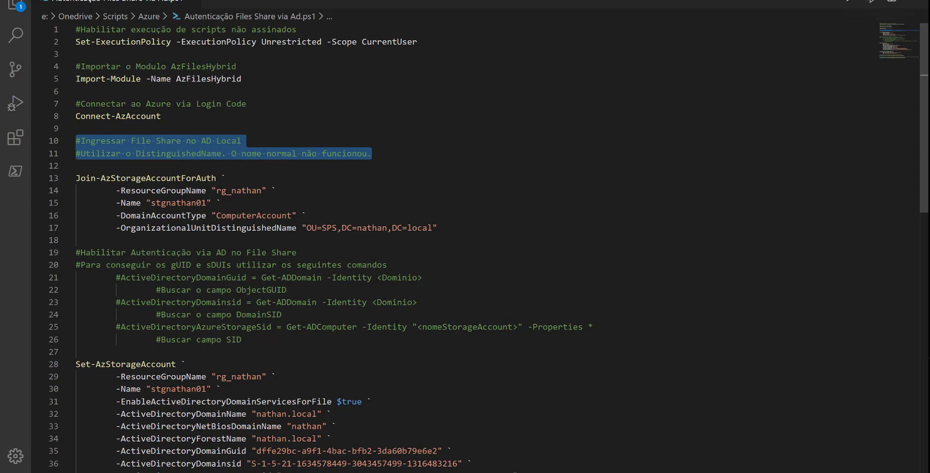
{"action": "left_click", "coordinate": [227, 178]}
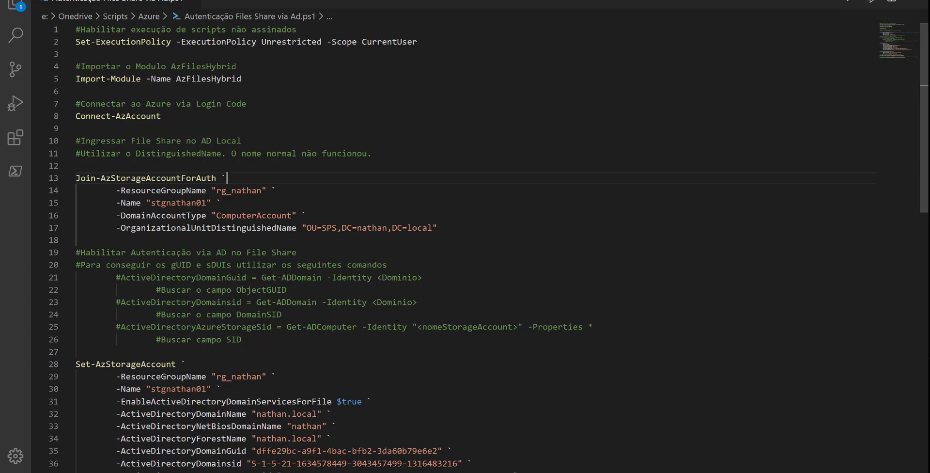
{"action": "double_click", "coordinate": [145, 178]}
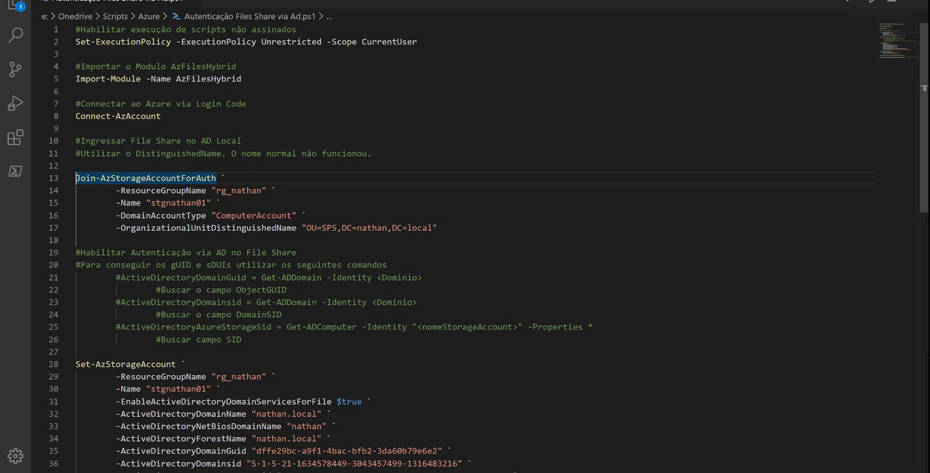
- Examine the storage account name, resource group and ComputerAccount domain account type passed to Join-AzStorageAccountForAuth
{"action": "left_click", "coordinate": [76, 190]}
{"action": "key", "text": "ctrl+shift+End"}
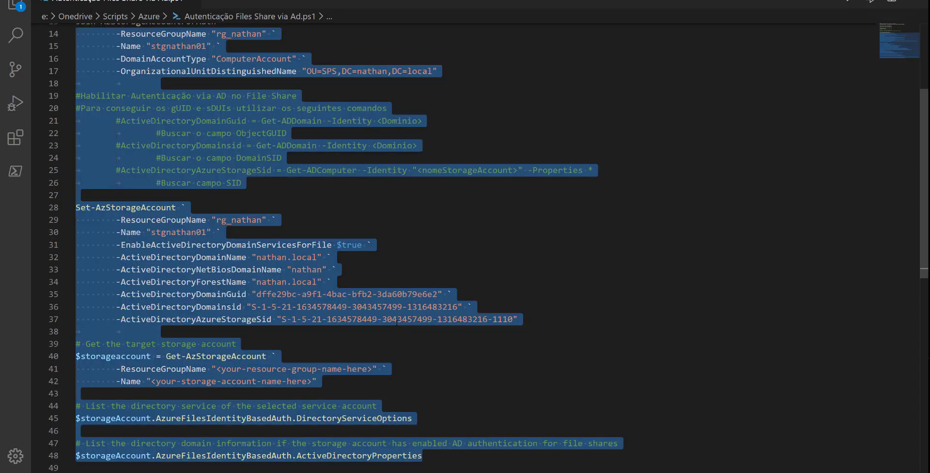
{"action": "scroll", "coordinate": [290, 225], "scroll_direction": "up", "scroll_amount": 4}
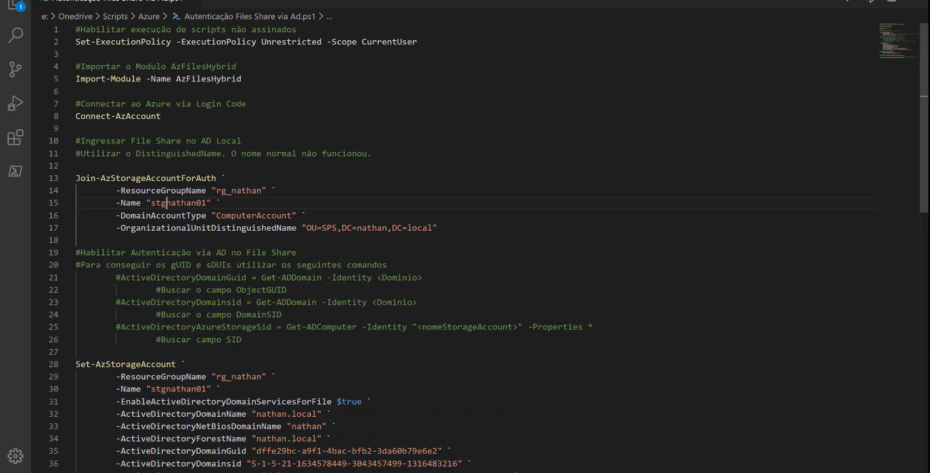
{"action": "double_click", "coordinate": [166, 202]}
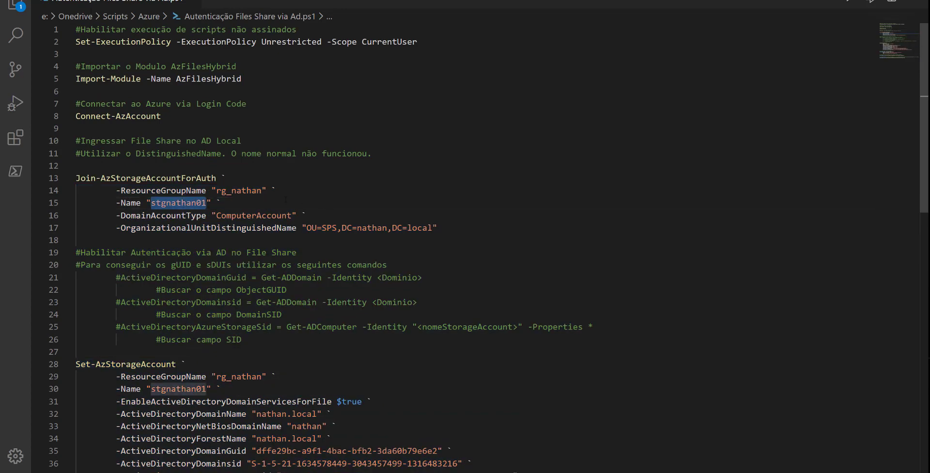
{"action": "left_click_drag", "start_coordinate": [262, 191], "coordinate": [217, 190]}
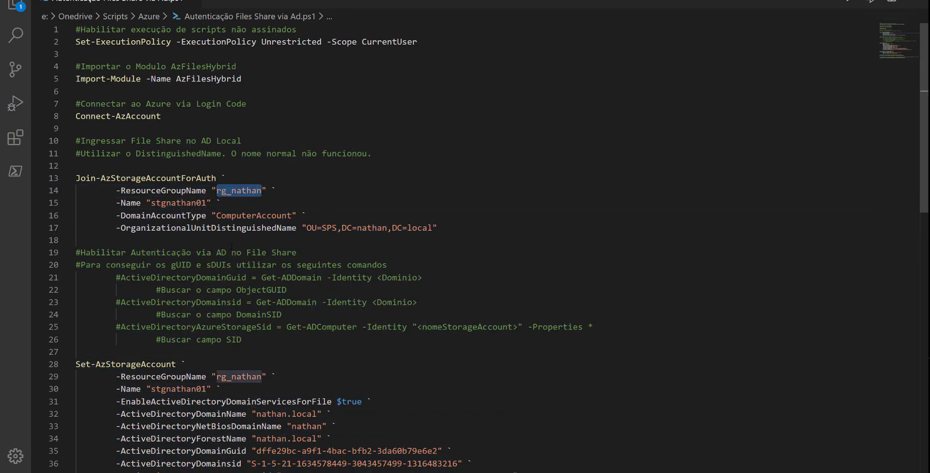
{"action": "double_click", "coordinate": [238, 215]}
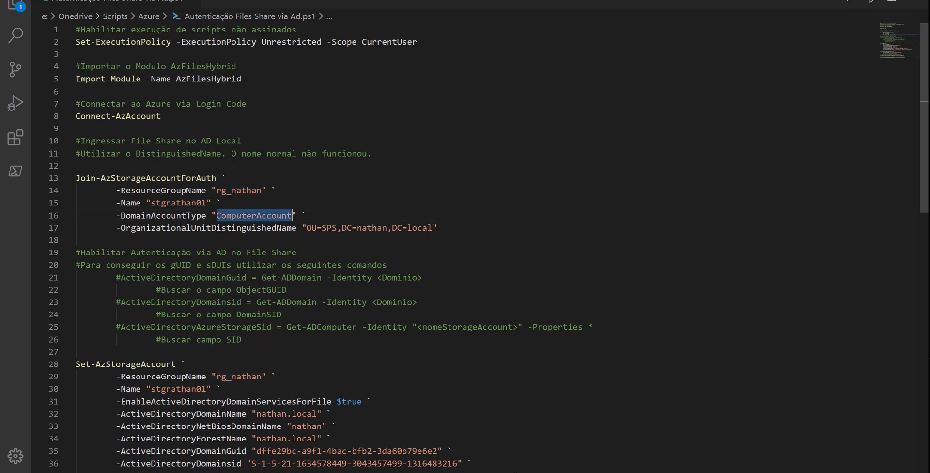
- Highlight the OrganizationalUnitDistinguishedName value for the SPS unit, and select the whole Join-AzStorageAccountForAuth block
{"action": "left_click", "coordinate": [429, 231]}
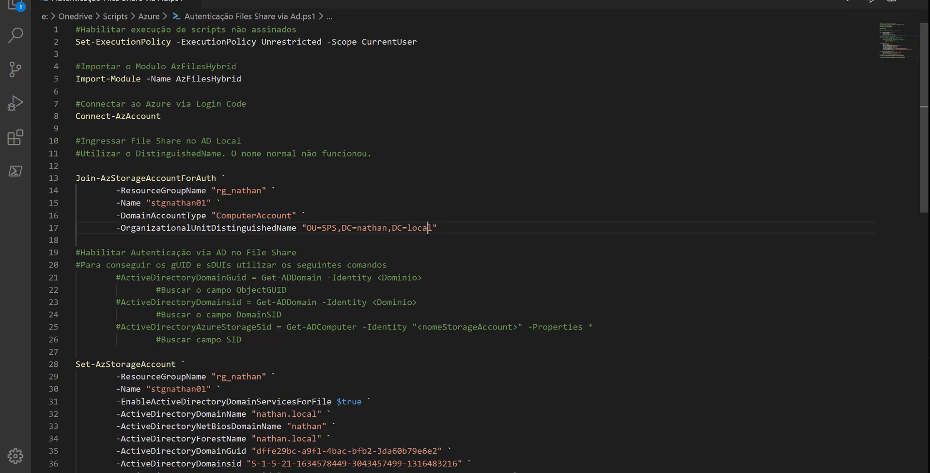
{"action": "key", "text": "ctrl+shift+Left"}
{"action": "key", "text": "ctrl+shift+Left"}
{"action": "key", "text": "ctrl+shift+Left"}
{"action": "key", "text": "ctrl+shift+Left"}
{"action": "key", "text": "ctrl+shift+Left"}
{"action": "key", "text": "ctrl+shift+Left"}
{"action": "key", "text": "ctrl+shift+Left"}
{"action": "key", "text": "ctrl+shift+Left"}
{"action": "key", "text": "ctrl+shift+Left"}
{"action": "key", "text": "ctrl+shift+Left"}
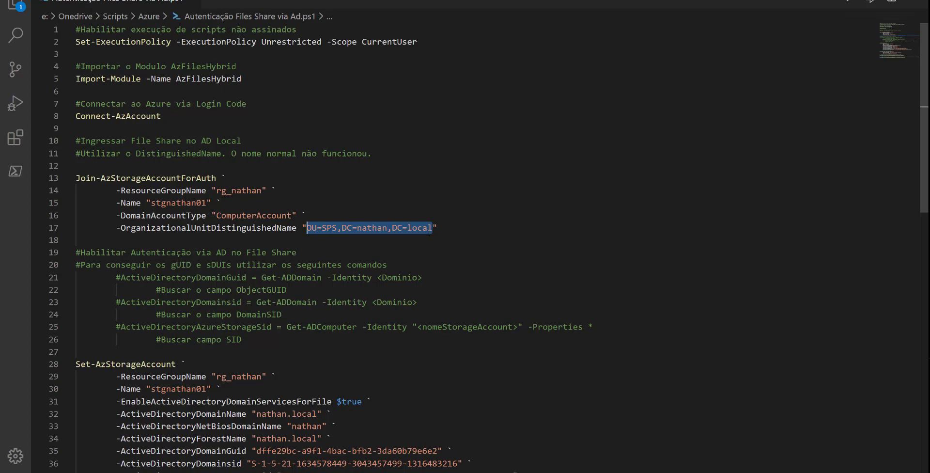
{"action": "left_click", "coordinate": [437, 227]}
{"action": "left_click_drag", "start_coordinate": [437, 228], "coordinate": [76, 166]}
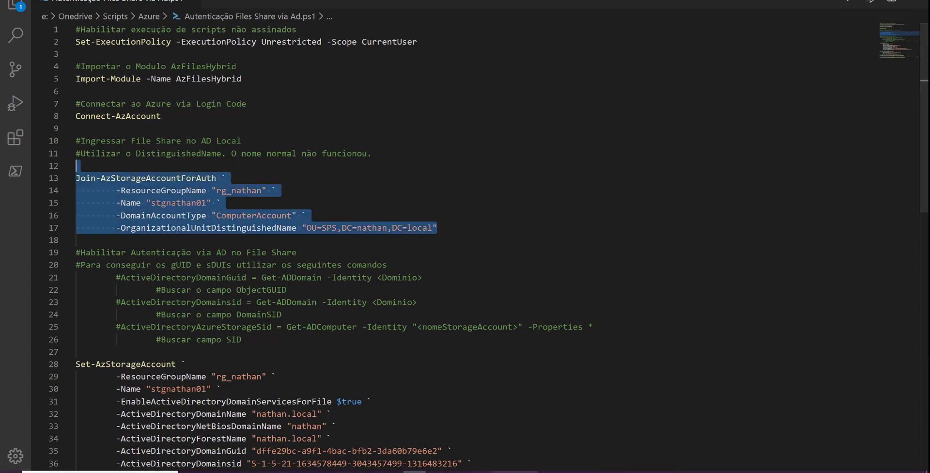
- Switch to the Remote Desktop session and examine the stgnathan01 computer object in the SPS organizational unit of Active Directory
{"action": "left_click", "coordinate": [572, 470]}
{"action": "left_click", "coordinate": [586, 450]}
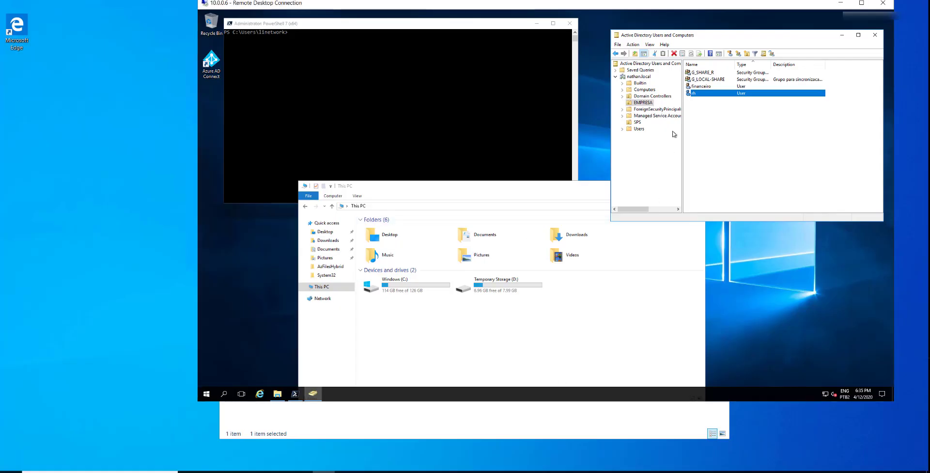
{"action": "left_click", "coordinate": [638, 123]}
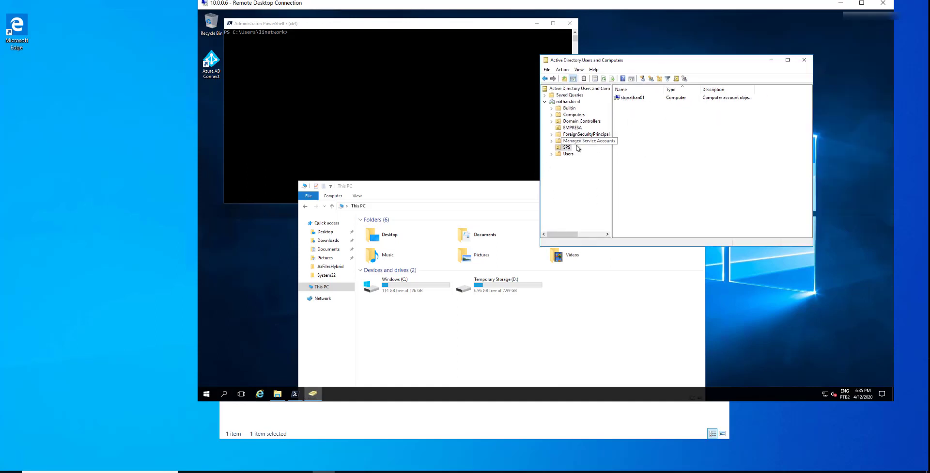
{"action": "left_click", "coordinate": [639, 98]}
{"action": "double_click", "coordinate": [664, 89]}
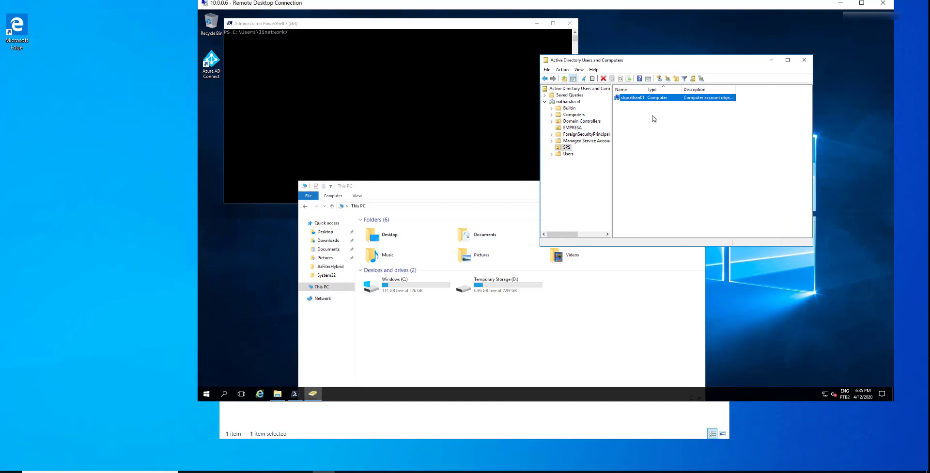
{"action": "left_click", "coordinate": [654, 119]}
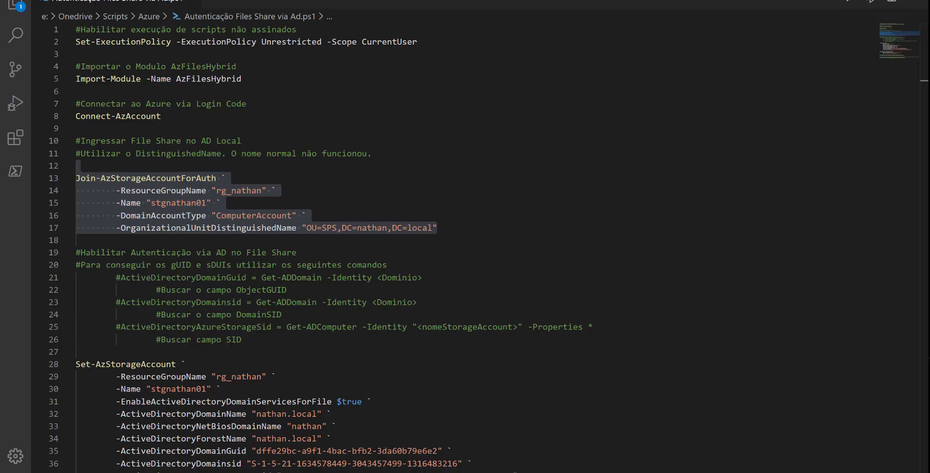
- Return to the script in Visual Studio Code and highlight the full Set-AzStorageAccount block
{"action": "scroll", "coordinate": [414, 144], "scroll_direction": "down", "scroll_amount": 3}
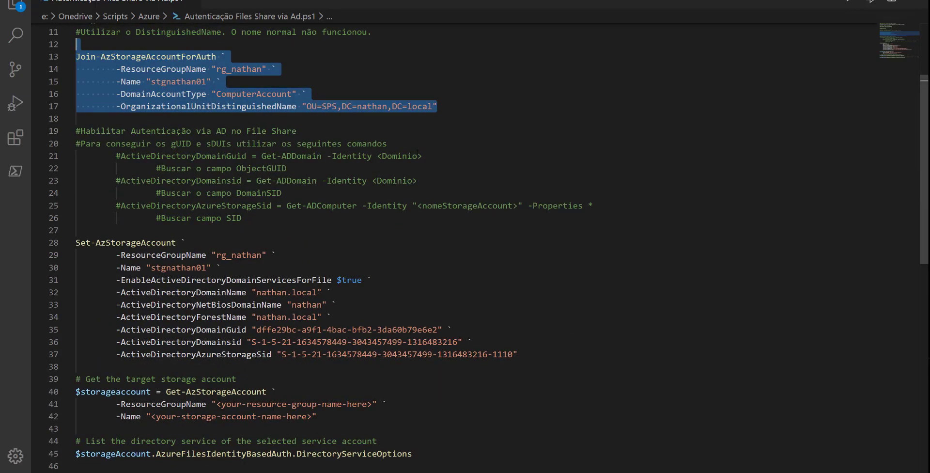
{"action": "left_click", "coordinate": [384, 170]}
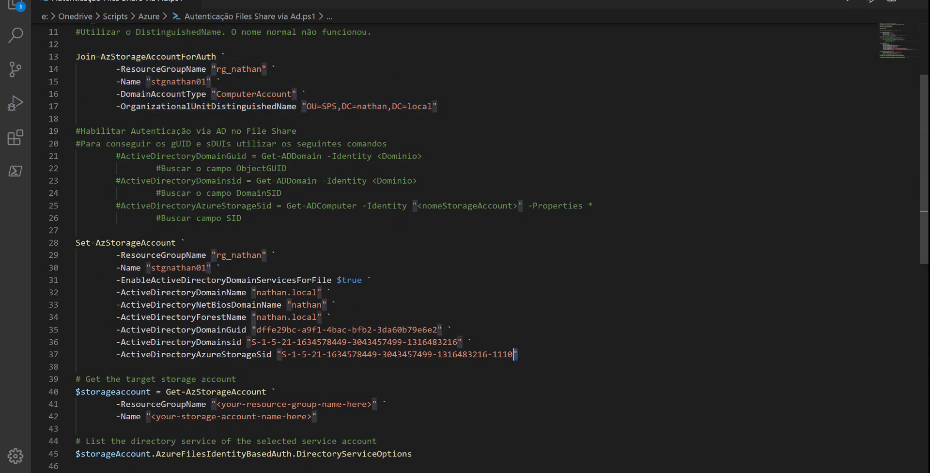
{"action": "left_click_drag", "start_coordinate": [518, 354], "coordinate": [77, 244]}
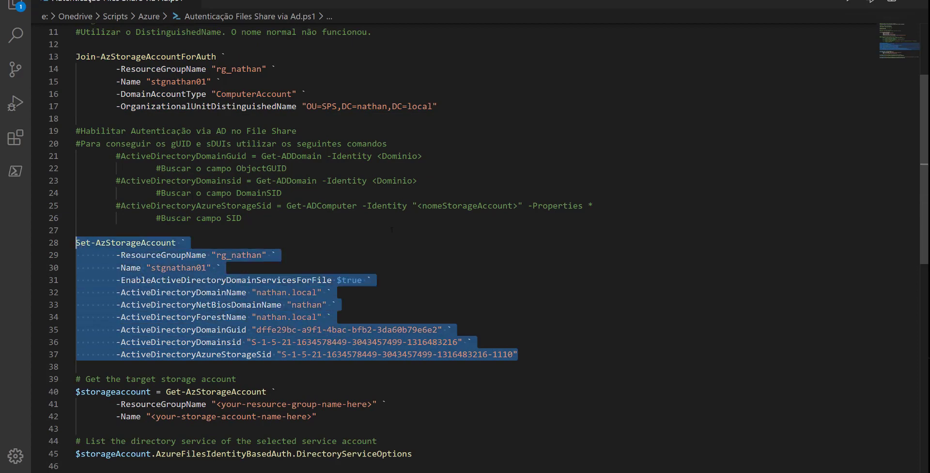
{"action": "scroll", "coordinate": [392, 229], "scroll_direction": "down", "scroll_amount": 1}
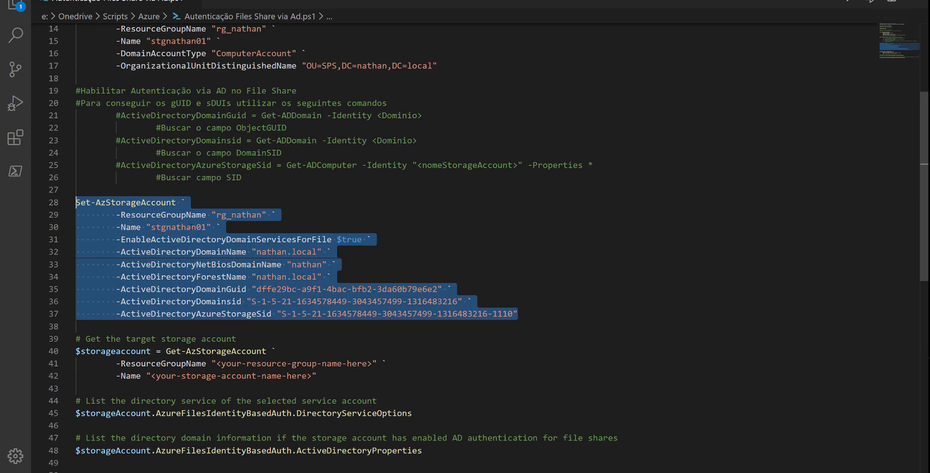
- Review the EnableActiveDirectoryDomainServicesForFile flag and the domain, NetBIOS and forest name parameters of Set-AzStorageAccount
{"action": "left_click", "coordinate": [192, 227]}
{"action": "left_click", "coordinate": [363, 238]}
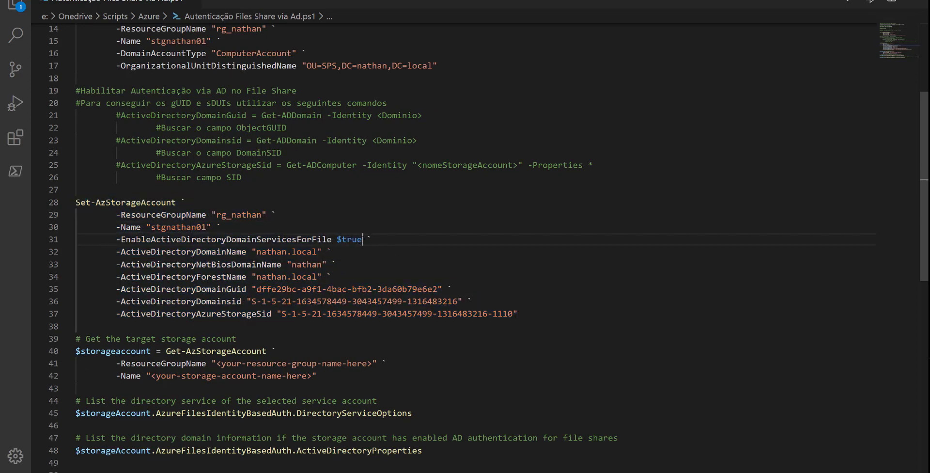
{"action": "left_click_drag", "start_coordinate": [363, 239], "coordinate": [117, 239]}
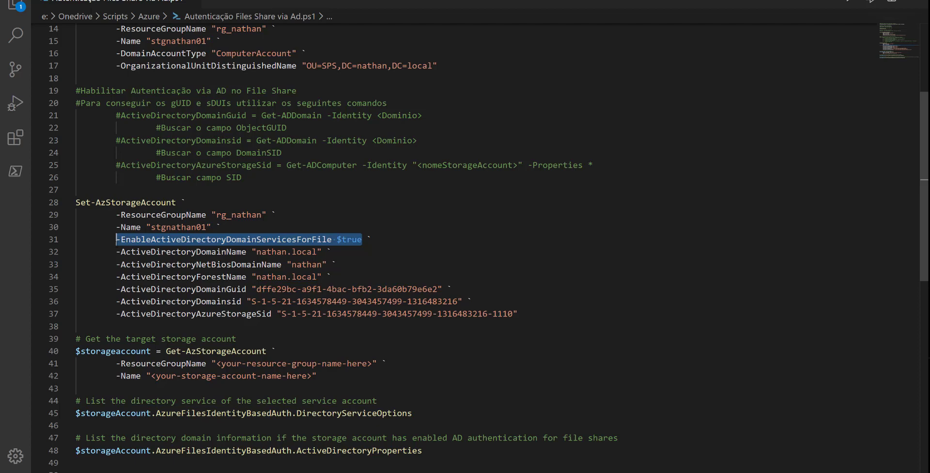
{"action": "left_click", "coordinate": [126, 238]}
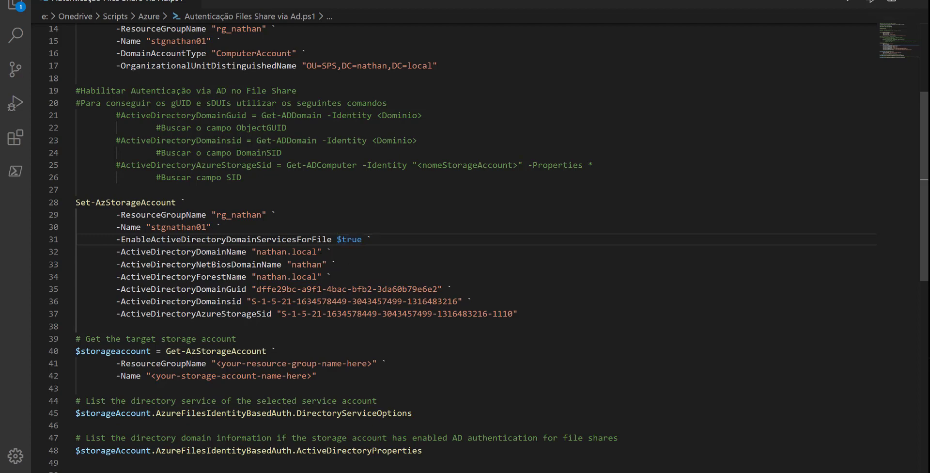
{"action": "left_click", "coordinate": [328, 251]}
{"action": "left_click_drag", "start_coordinate": [333, 263], "coordinate": [201, 276]}
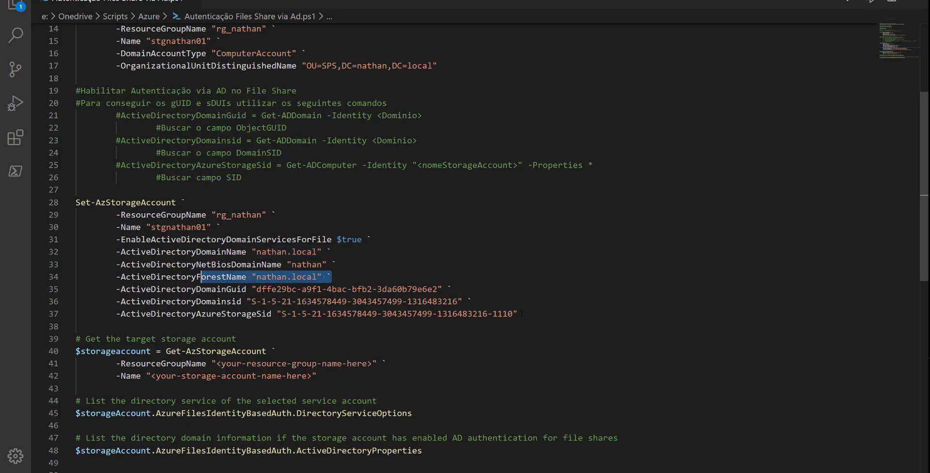
- Examine the domain GUID and SID parameters of Set-AzStorageAccount and the commented Get-ADComputer command for obtaining the storage SID
{"action": "left_click_drag", "start_coordinate": [522, 314], "coordinate": [78, 291]}
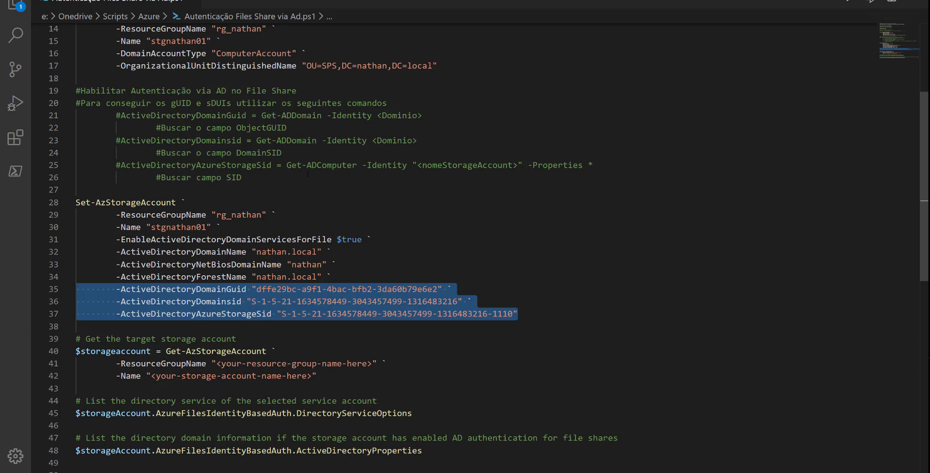
{"action": "left_click_drag", "start_coordinate": [287, 165], "coordinate": [593, 165]}
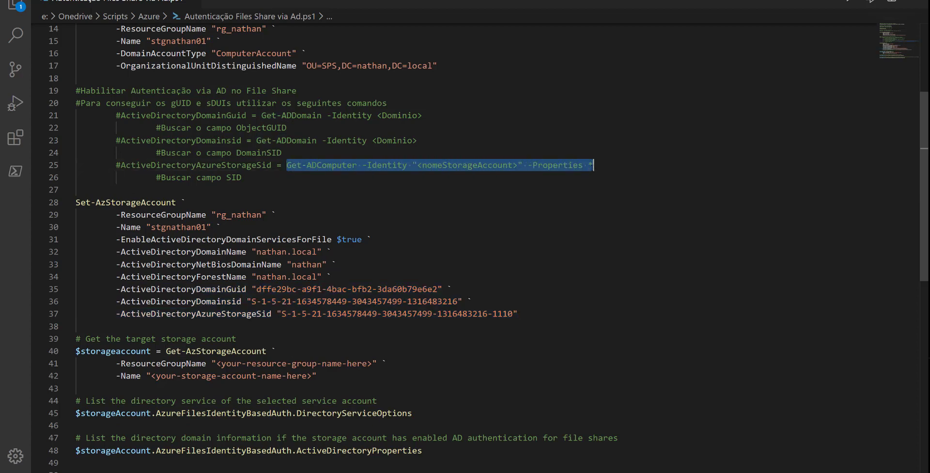
{"action": "double_click", "coordinate": [469, 165]}
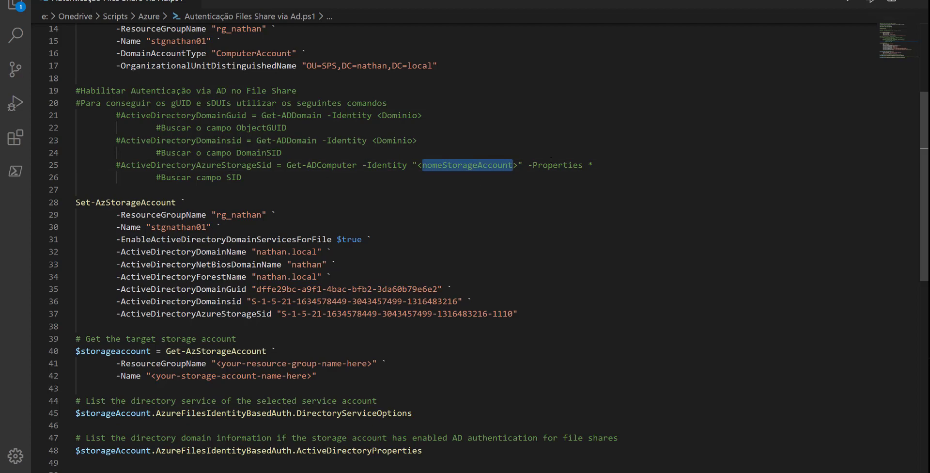
{"action": "double_click", "coordinate": [590, 165]}
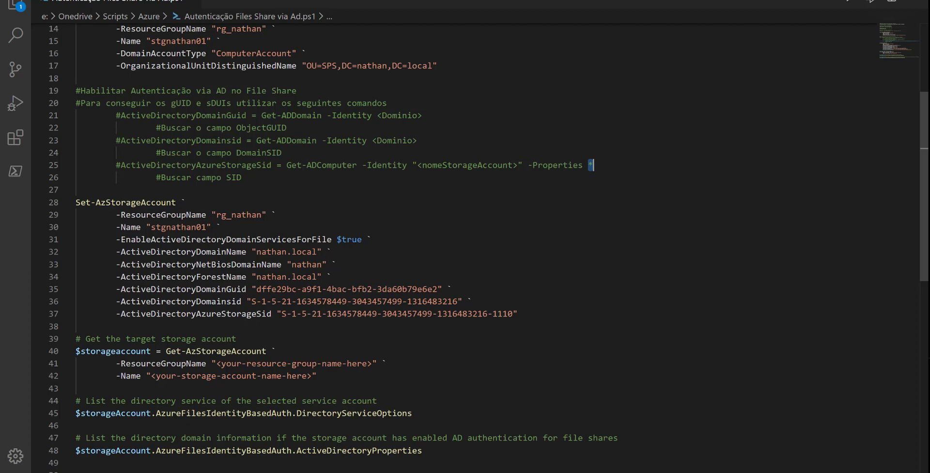
{"action": "left_click_drag", "start_coordinate": [518, 313], "coordinate": [76, 202]}
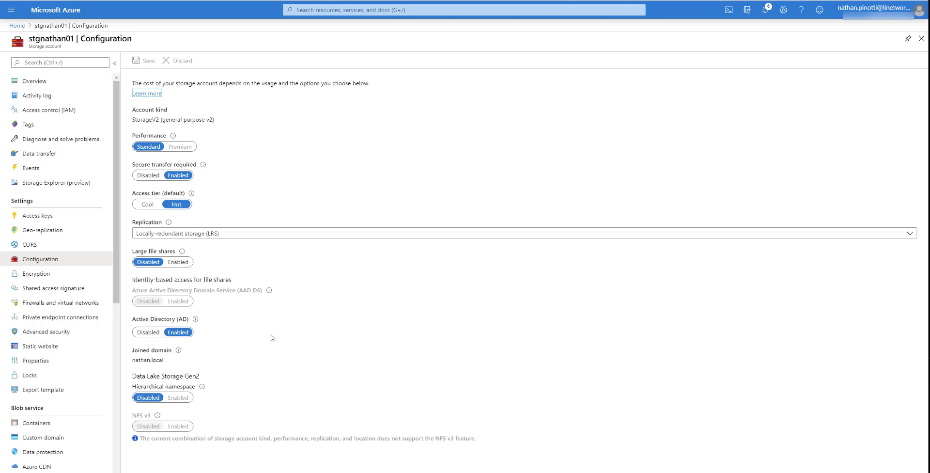
- In the Azure portal, open the configuration of storage account stgnathan99 and examine its identity-based access options for file shares
{"action": "key", "text": "alt+Left"}
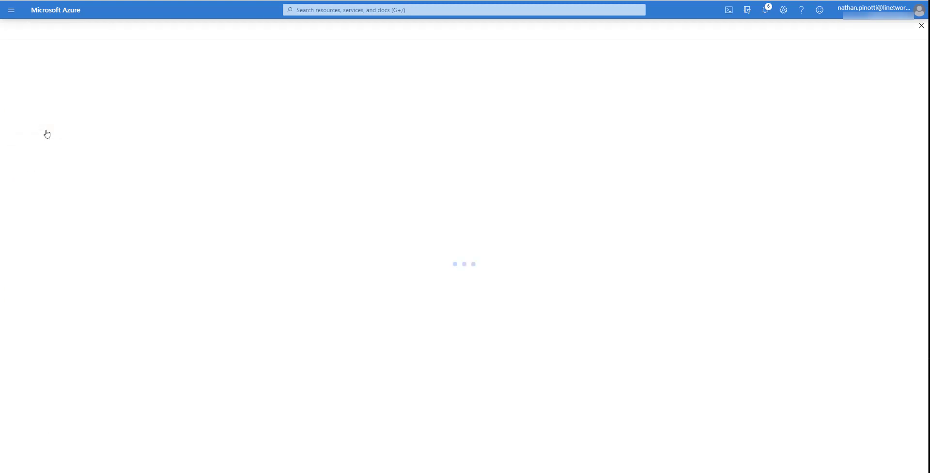
{"action": "key", "text": "alt+Left"}
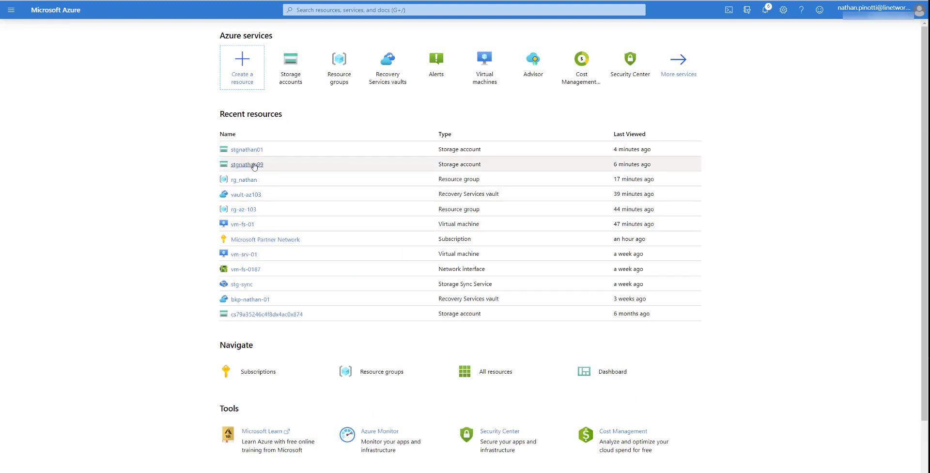
{"action": "left_click", "coordinate": [252, 165]}
{"action": "left_click", "coordinate": [78, 259]}
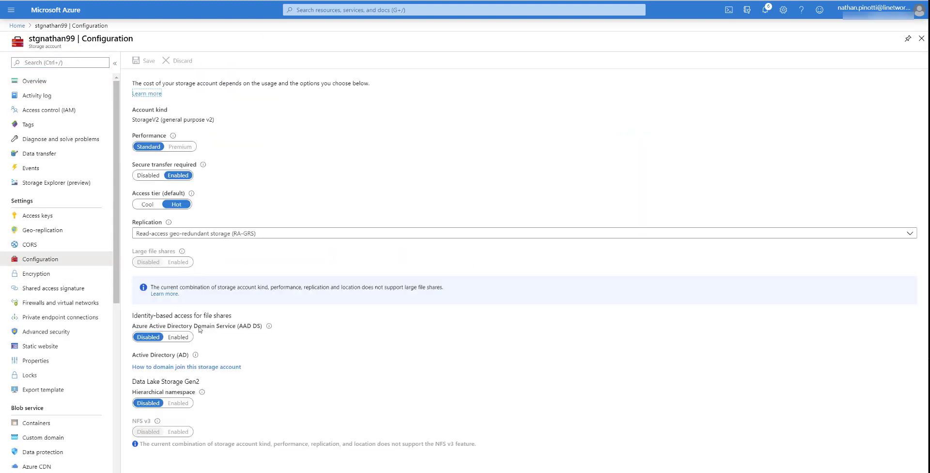
{"action": "left_click", "coordinate": [250, 326]}
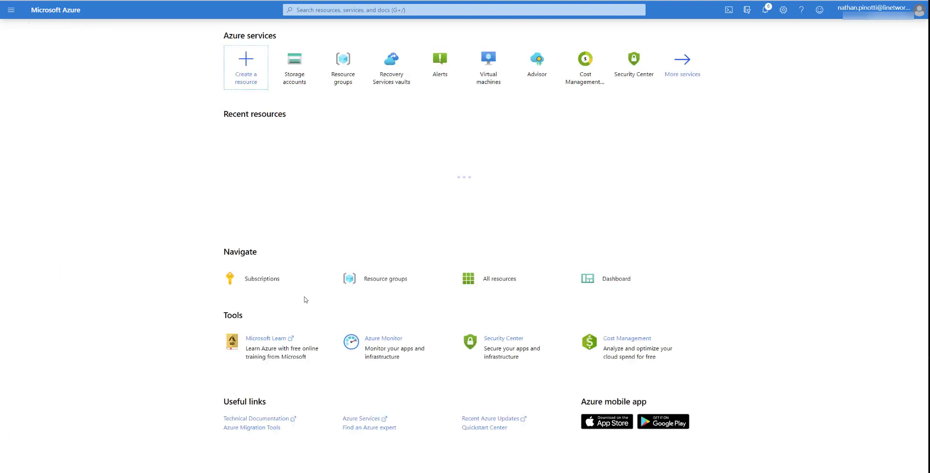
- Reopen the configuration of storage account stgnathan01 to examine its Active Directory setting and joined domain
{"action": "left_click", "coordinate": [247, 149]}
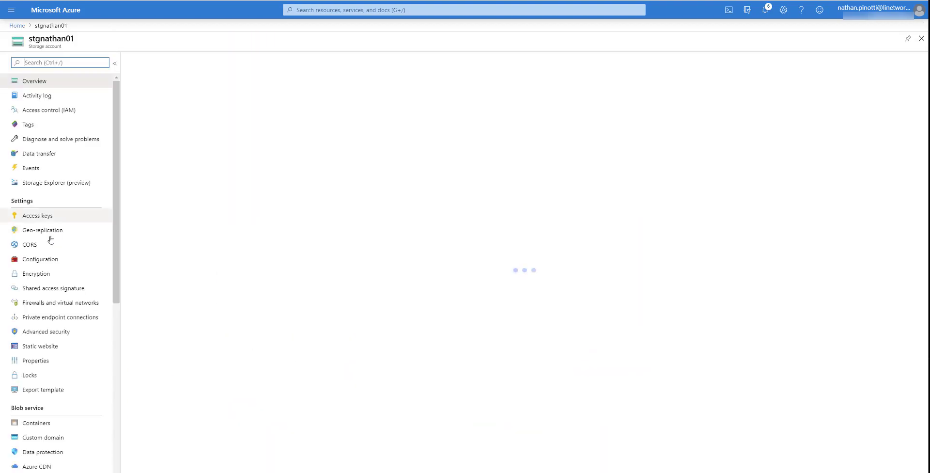
{"action": "left_click", "coordinate": [43, 258]}
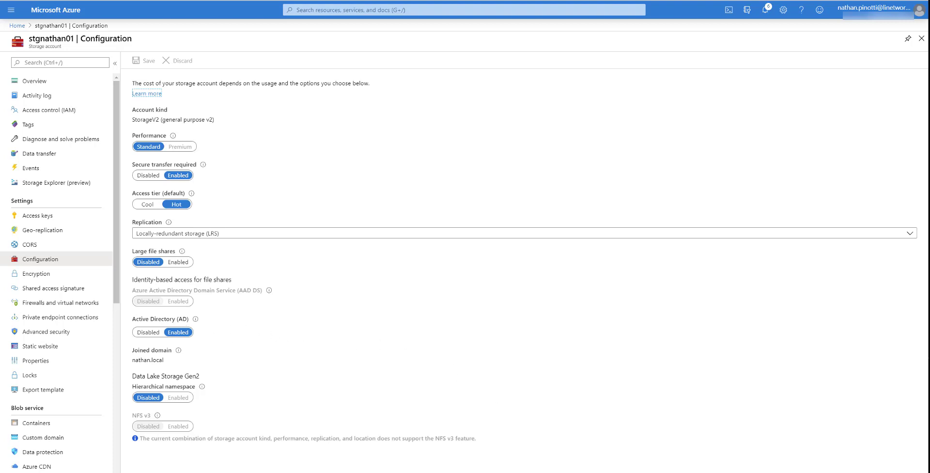
- Switch to the script in Visual Studio Code and copy the $storageaccount = Get-AzStorageAccount command with its resource group and name parameters
{"action": "mouse_move", "coordinate": [415, 472]}
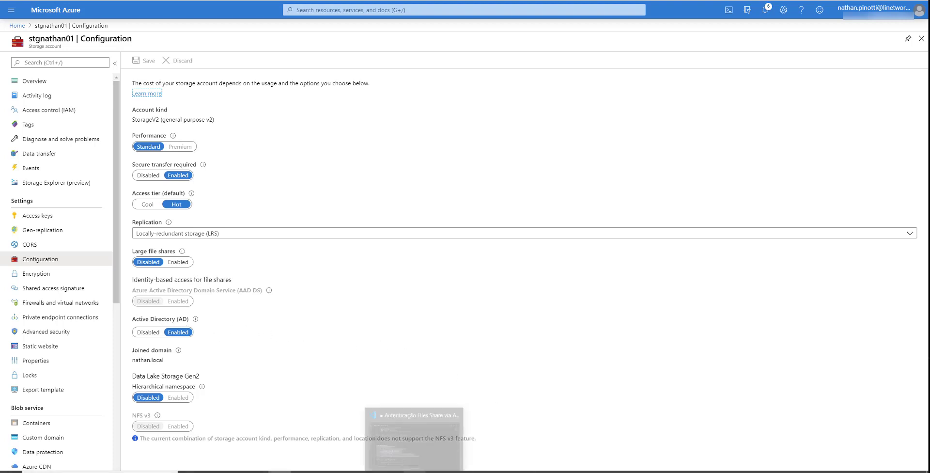
{"action": "left_click", "coordinate": [415, 436]}
{"action": "scroll", "coordinate": [327, 289], "scroll_direction": "down", "scroll_amount": 2}
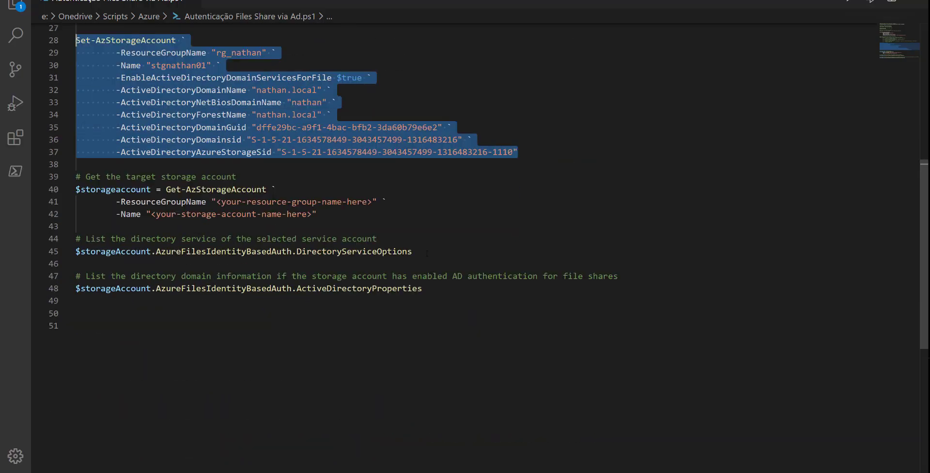
{"action": "left_click", "coordinate": [338, 213]}
{"action": "scroll", "coordinate": [338, 214], "scroll_direction": "up", "scroll_amount": 2}
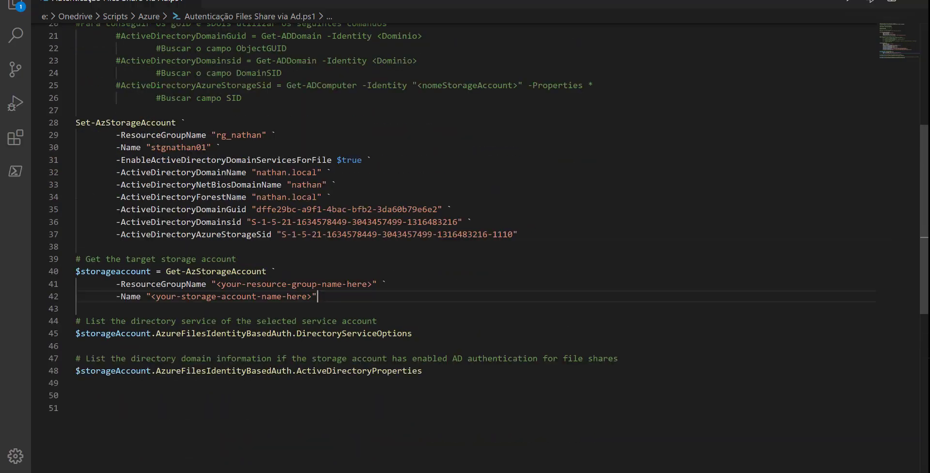
{"action": "key", "text": "shift+Left"}
{"action": "key", "text": "shift+Left"}
{"action": "left_click_drag", "start_coordinate": [80, 258], "coordinate": [76, 272]}
{"action": "key", "text": "ctrl+c"}
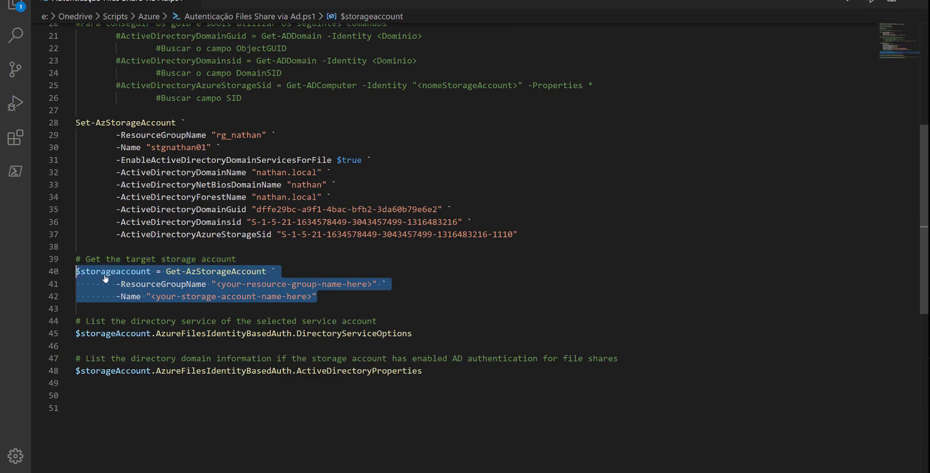
- Switch to the remote desktop session and paste the copied Get-AzStorageAccount command into the empty Notepad document
{"action": "left_click", "coordinate": [571, 471]}
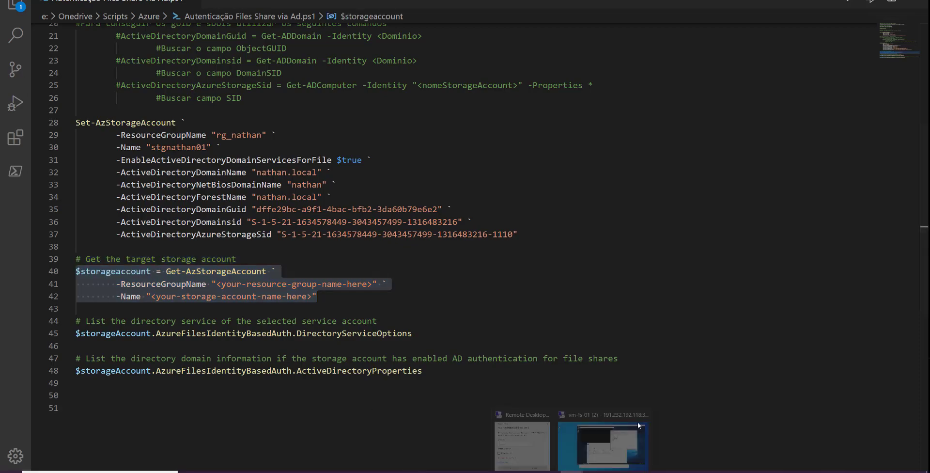
{"action": "left_click", "coordinate": [603, 439]}
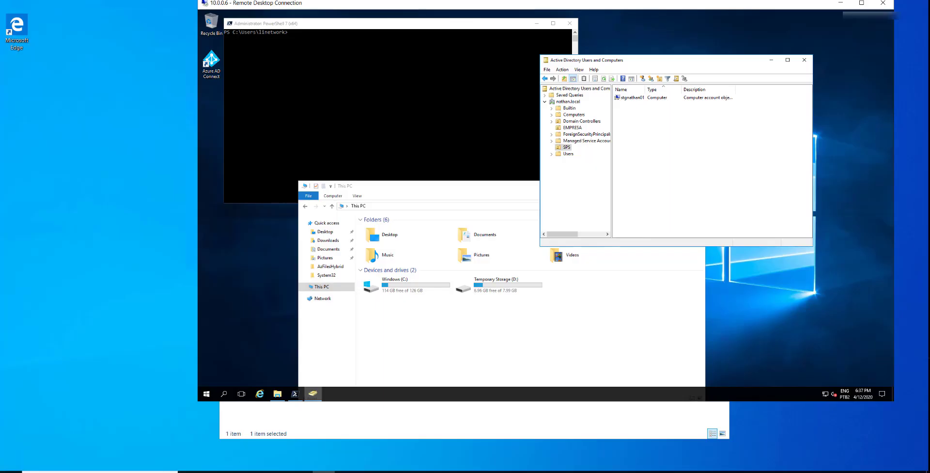
{"action": "left_click", "coordinate": [320, 111]}
{"action": "left_click", "coordinate": [347, 471]}
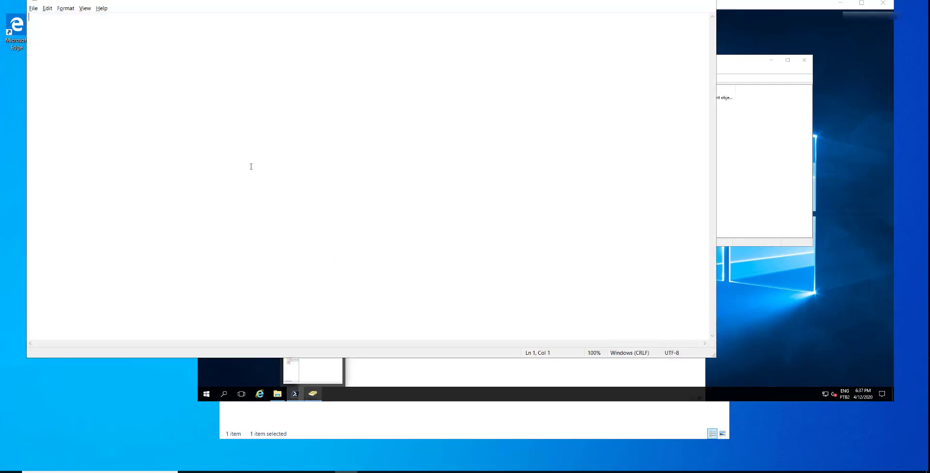
{"action": "key", "text": "ctrl+v"}
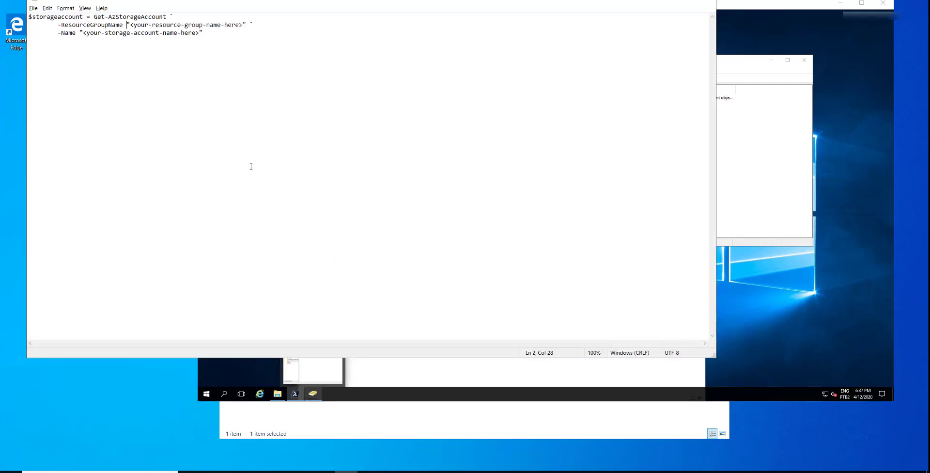
- Replace the placeholders in the pasted command with resource group rg_nathan and storage account name stgnathan01
{"action": "key", "text": "Right"}
{"action": "key", "text": "shift+End"}
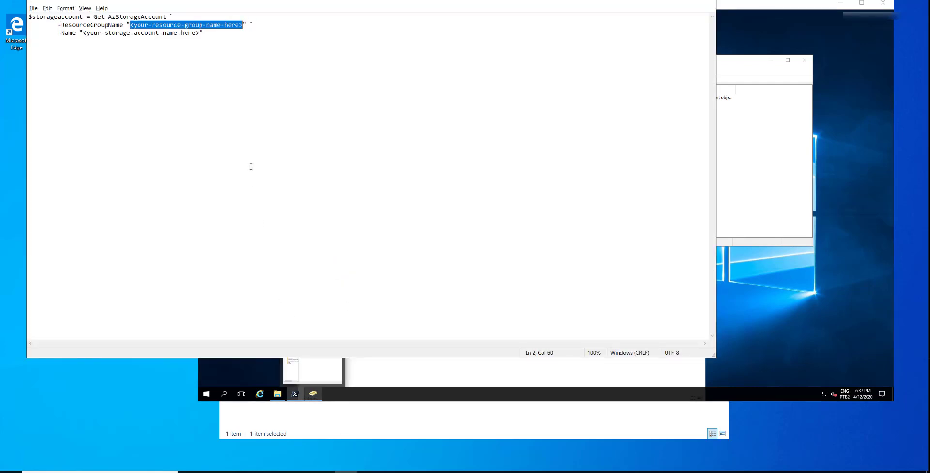
{"action": "type", "text": "rceGroupName \"rg_"}
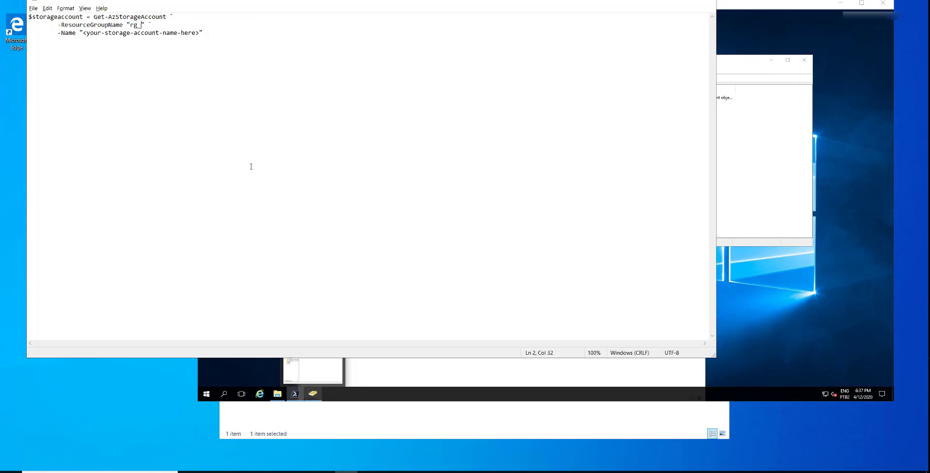
{"action": "type", "text": "g_nathan"}
{"action": "key", "text": "Right"}
{"action": "key", "text": "shift+End"}
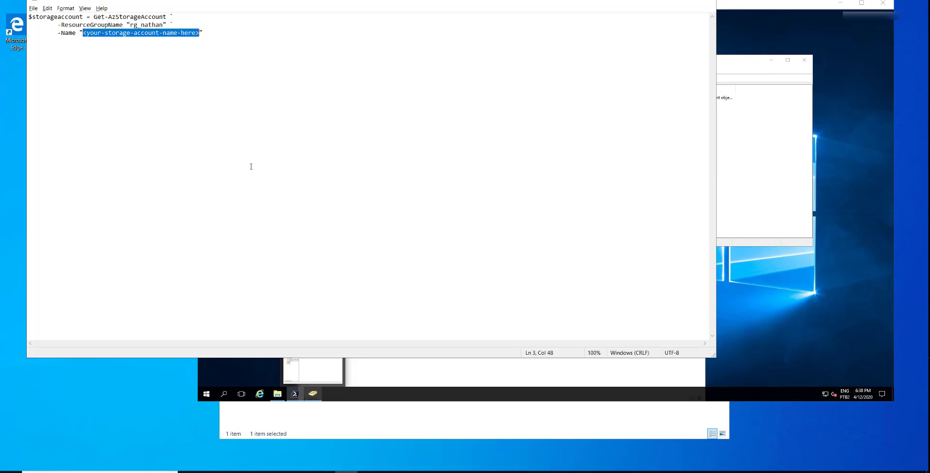
{"action": "type", "text": "stgnathan01"}
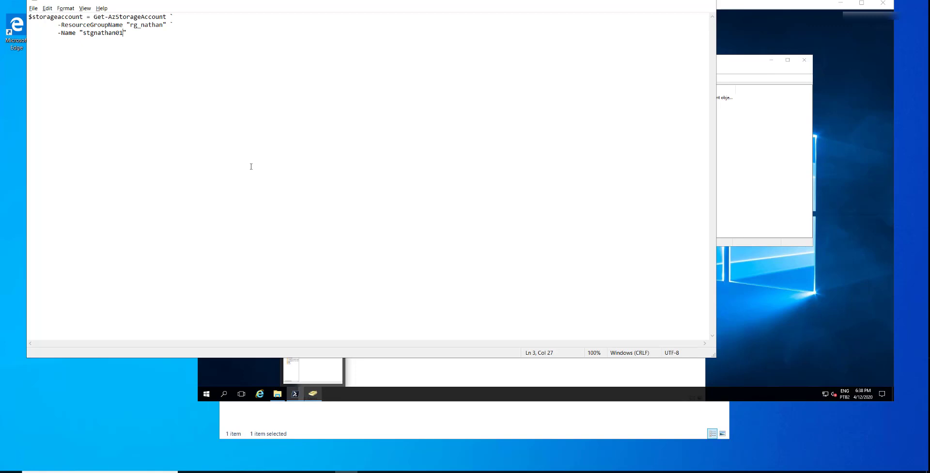
- Copy the completed Get-AzStorageAccount command from Notepad and run it in the PowerShell 7 window of the 10.0.0.6 session
{"action": "key", "text": "ctrl+a"}
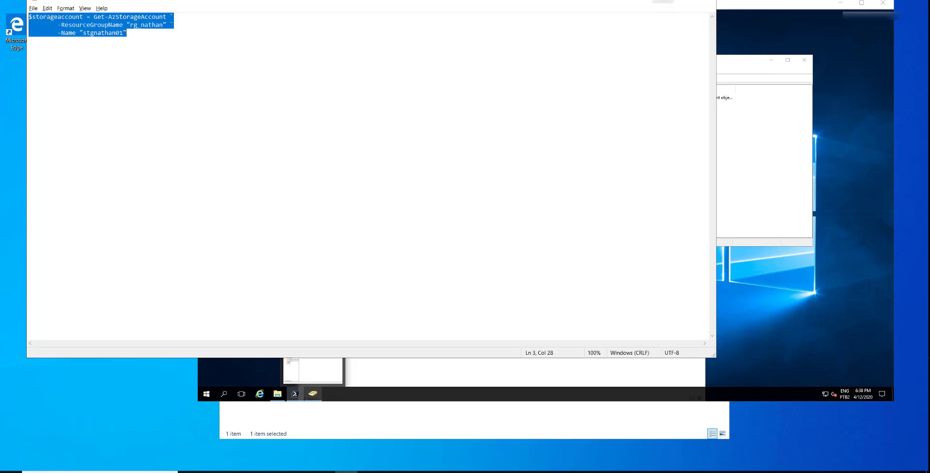
{"action": "key", "text": "alt+Tab"}
{"action": "left_click", "coordinate": [357, 127]}
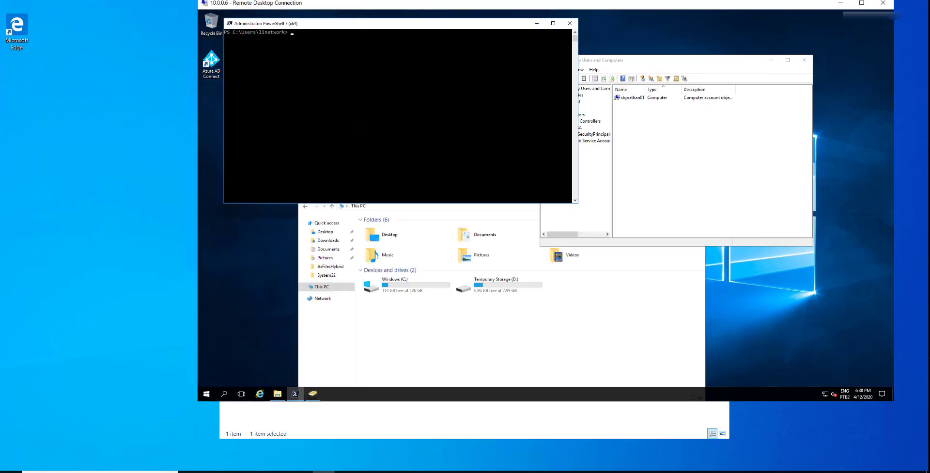
{"action": "key", "text": "alt+Tab"}
{"action": "right_click", "coordinate": [649, 40]}
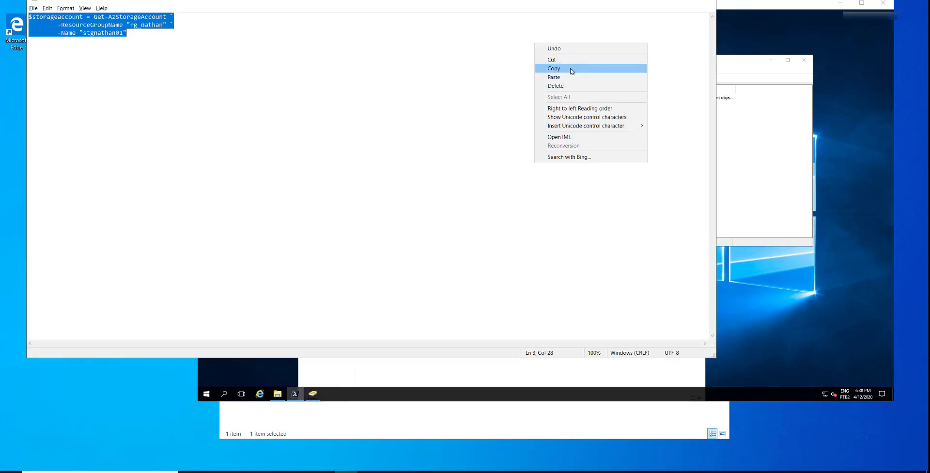
{"action": "left_click", "coordinate": [577, 68]}
{"action": "key", "text": "alt+Tab"}
{"action": "key", "text": "ctrl+v"}
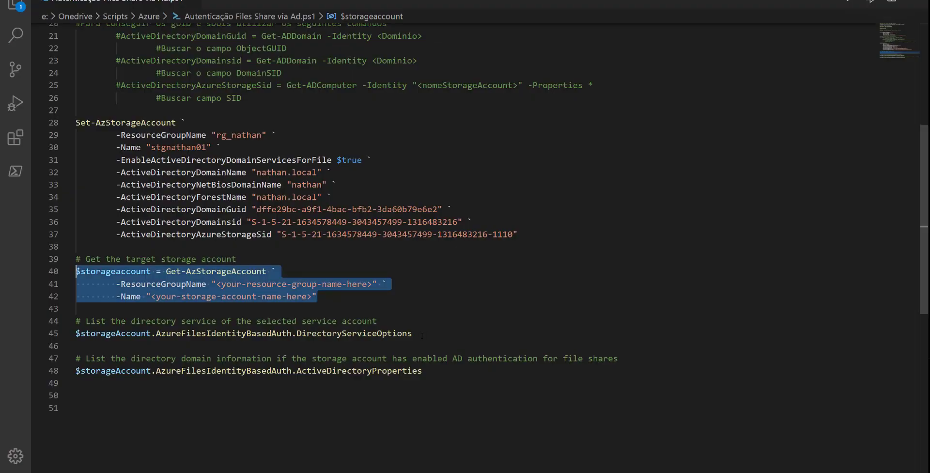
- Copy $storageAccount.AzureFilesIdentityBasedAuth.DirectoryServiceOptions from the script, run it in the remote PowerShell window and examine the returned directory service
{"action": "left_click_drag", "start_coordinate": [422, 335], "coordinate": [76, 334]}
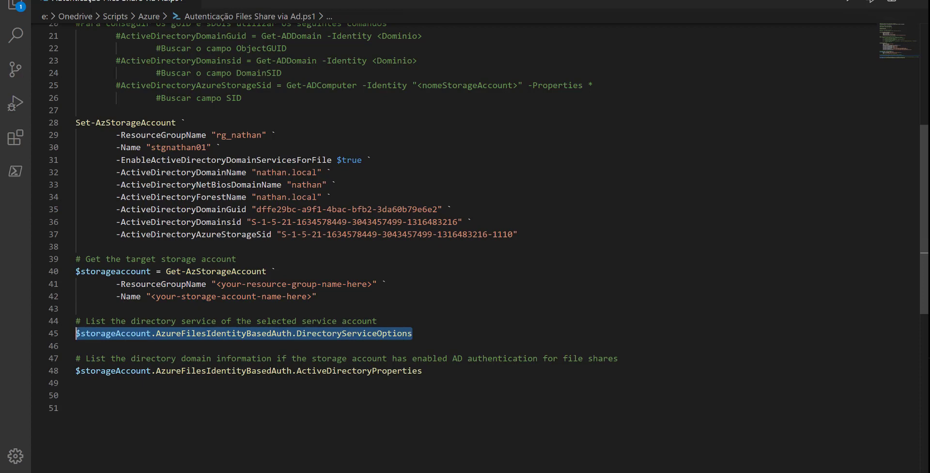
{"action": "key", "text": "F8"}
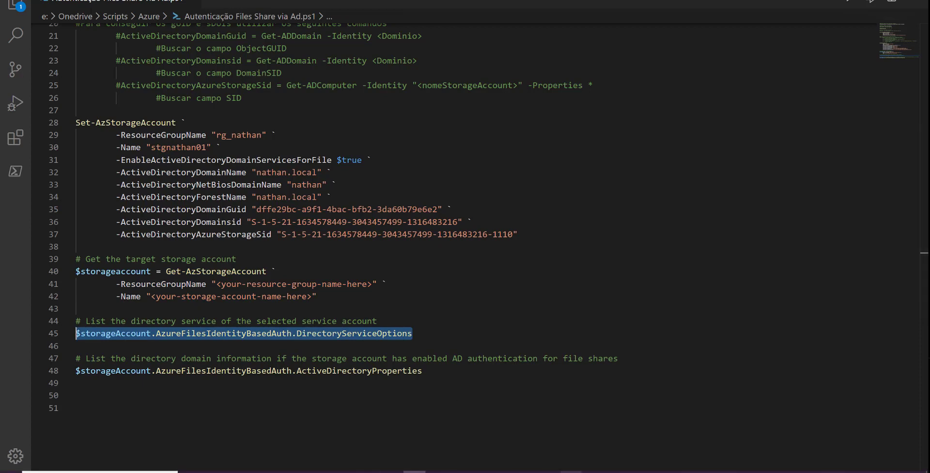
{"action": "left_click", "coordinate": [604, 436]}
{"action": "key", "text": "ctrl+v"}
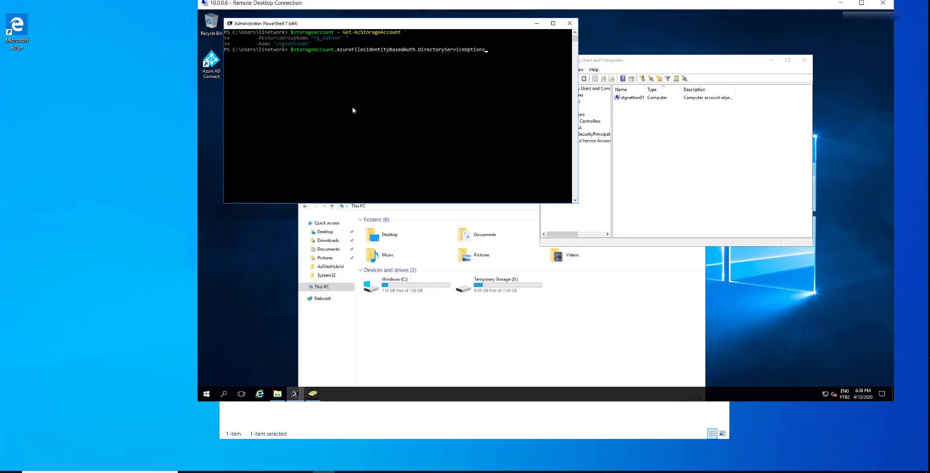
{"action": "key", "text": "Return"}
{"action": "left_click_drag", "start_coordinate": [234, 56], "coordinate": [224, 55]}
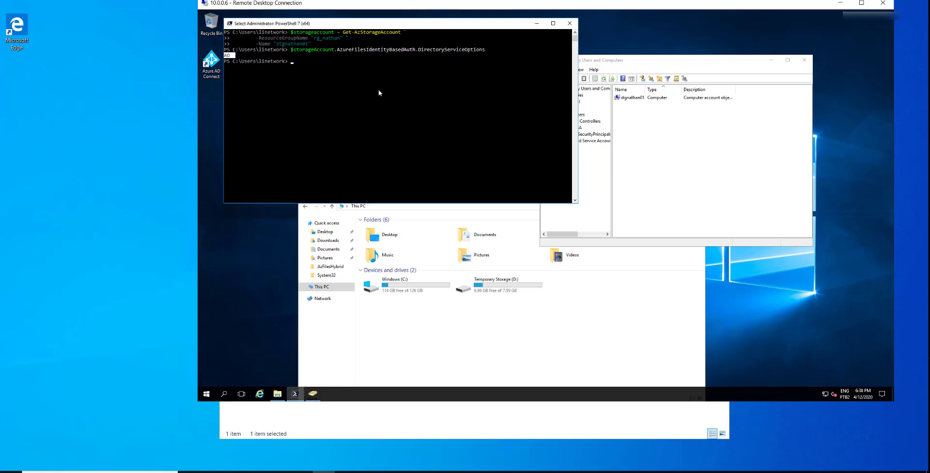
- Minimize the remote PowerShell window, bring the fs-teste share's File Explorer window forward and examine the share's full network path
{"action": "left_click", "coordinate": [537, 23]}
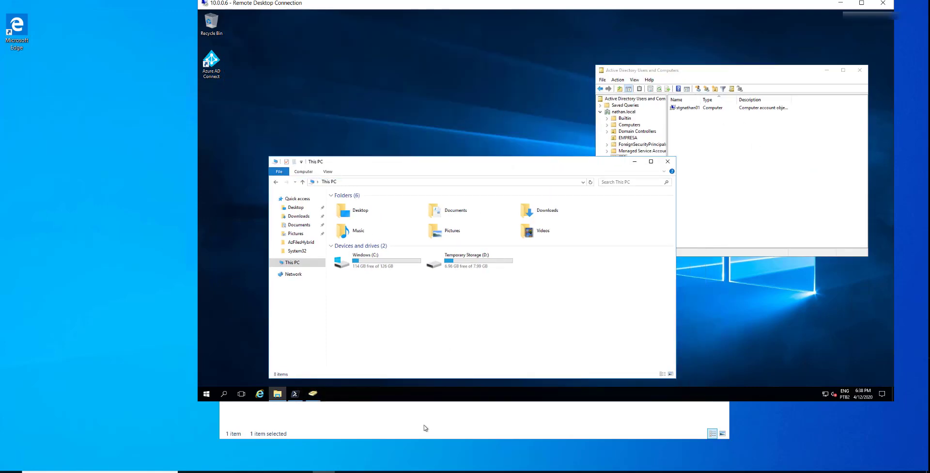
{"action": "left_click", "coordinate": [432, 407]}
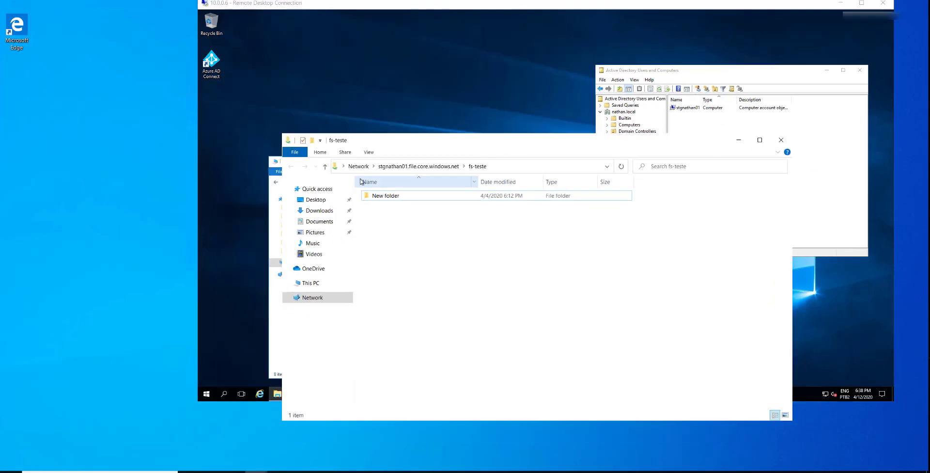
{"action": "left_click_drag", "start_coordinate": [371, 143], "coordinate": [409, 137]}
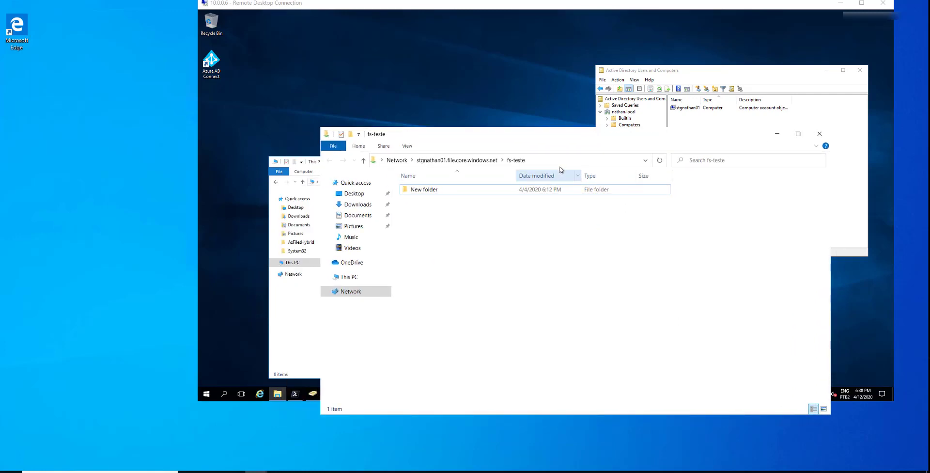
{"action": "left_click_drag", "start_coordinate": [585, 145], "coordinate": [598, 148]}
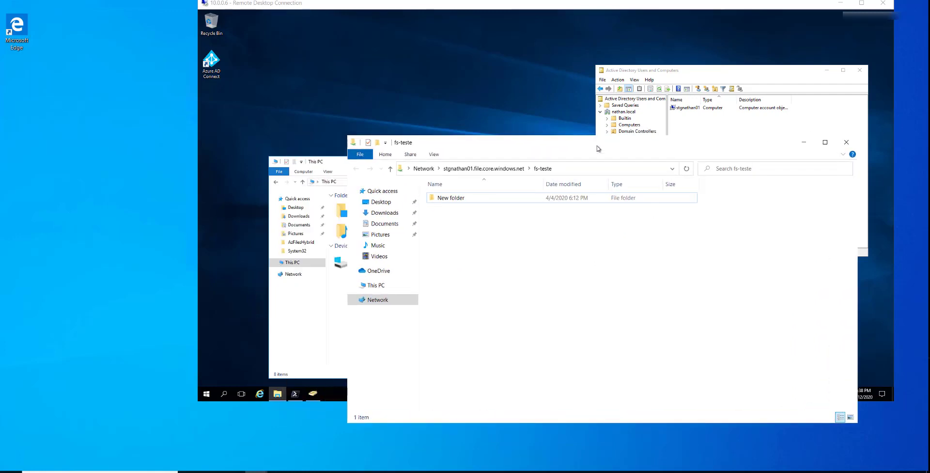
{"action": "left_click", "coordinate": [578, 170]}
{"action": "left_click", "coordinate": [582, 169]}
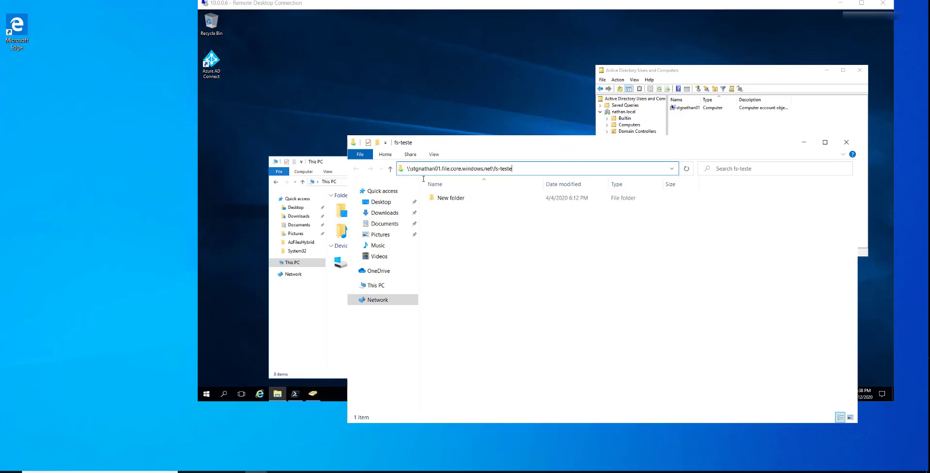
{"action": "left_click", "coordinate": [406, 175], "text": "shift"}
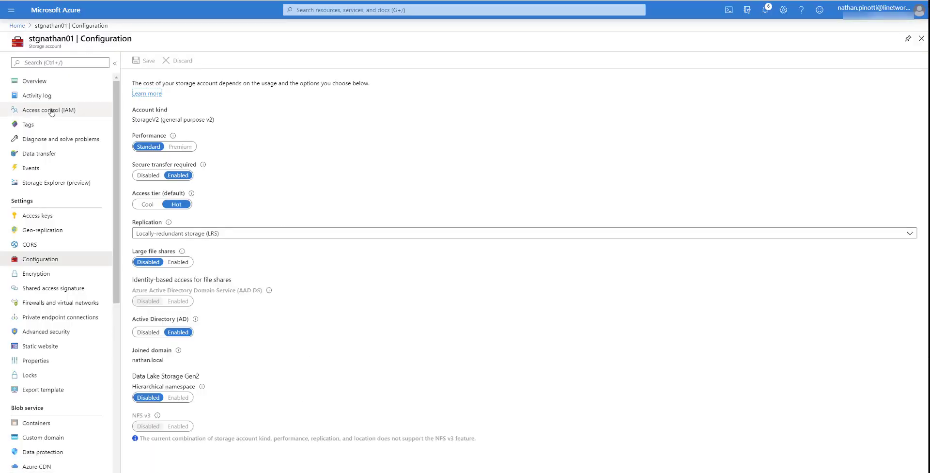
- In the Azure portal, list the file shares of stgnathan01 and open the access control (IAM) settings of fs-teste
{"action": "scroll", "coordinate": [48, 407], "scroll_direction": "down", "scroll_amount": 2}
{"action": "left_click", "coordinate": [34, 465]}
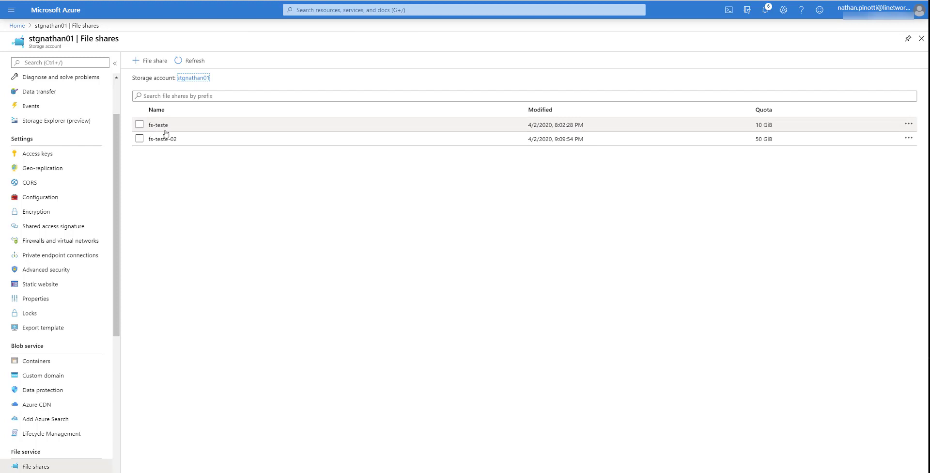
{"action": "left_click", "coordinate": [164, 127]}
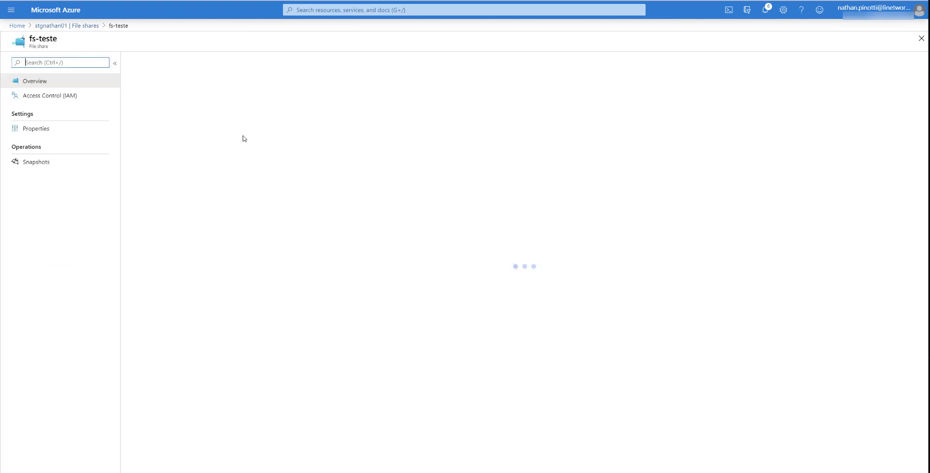
{"action": "left_click", "coordinate": [46, 99]}
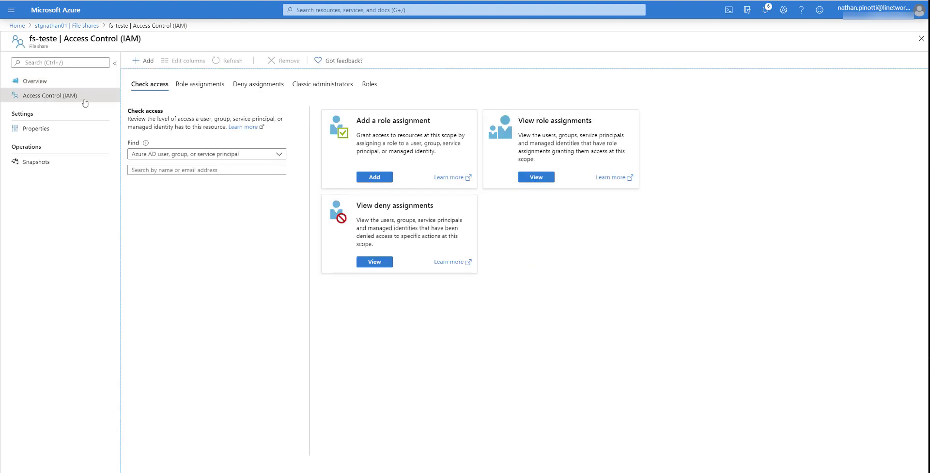
- Reopen fs-teste's access control from the file share list, check access for financeiro and widen the Role column to read its assignments
{"action": "left_click", "coordinate": [68, 25]}
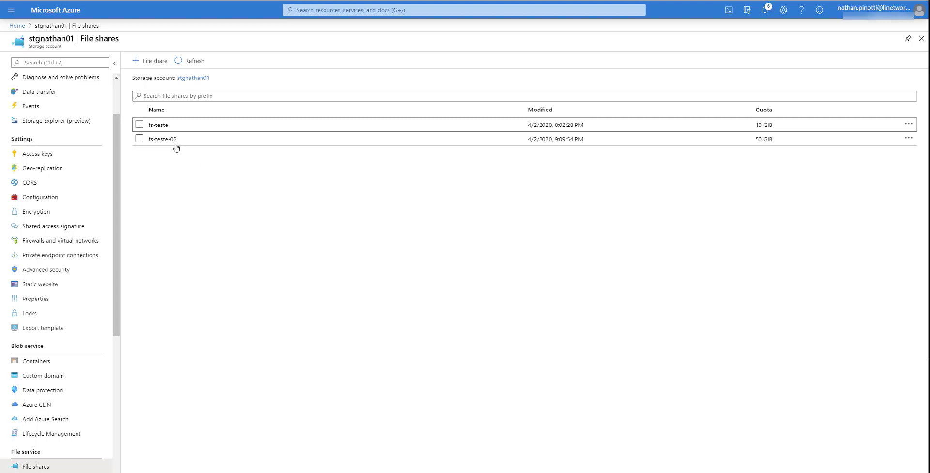
{"action": "left_click", "coordinate": [159, 125]}
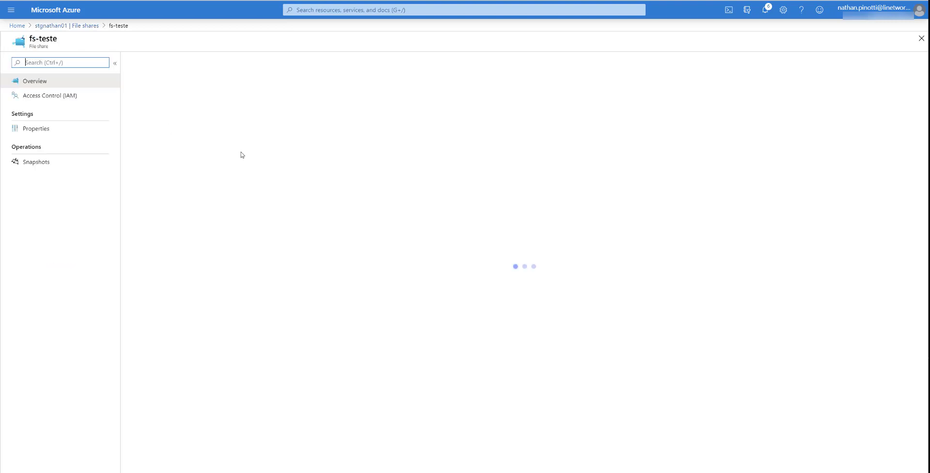
{"action": "left_click", "coordinate": [47, 96]}
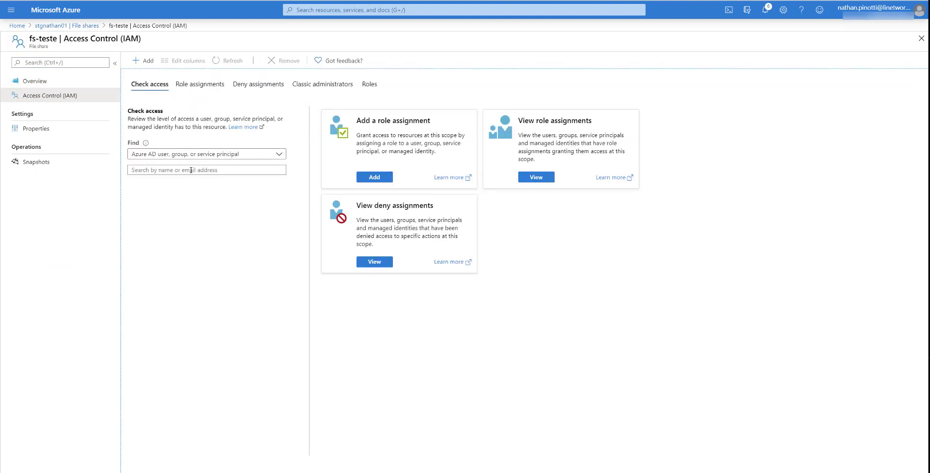
{"action": "left_click", "coordinate": [194, 169]}
{"action": "type", "text": "financeir"}
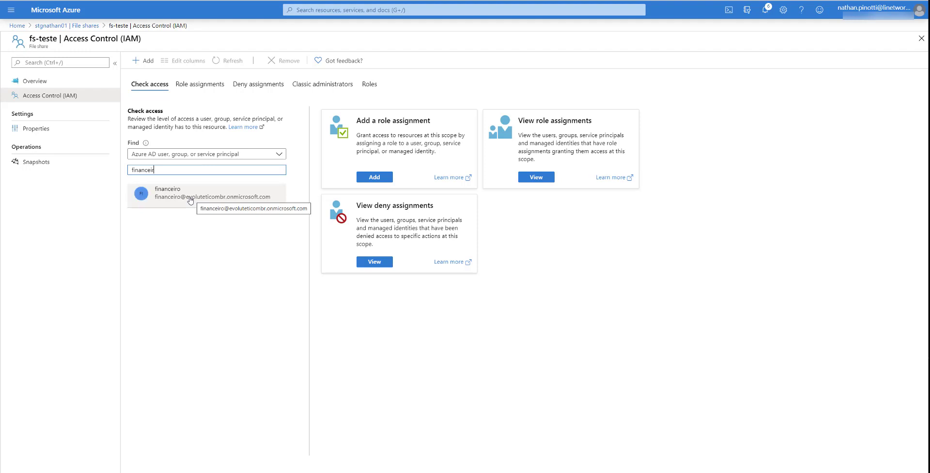
{"action": "left_click", "coordinate": [257, 199]}
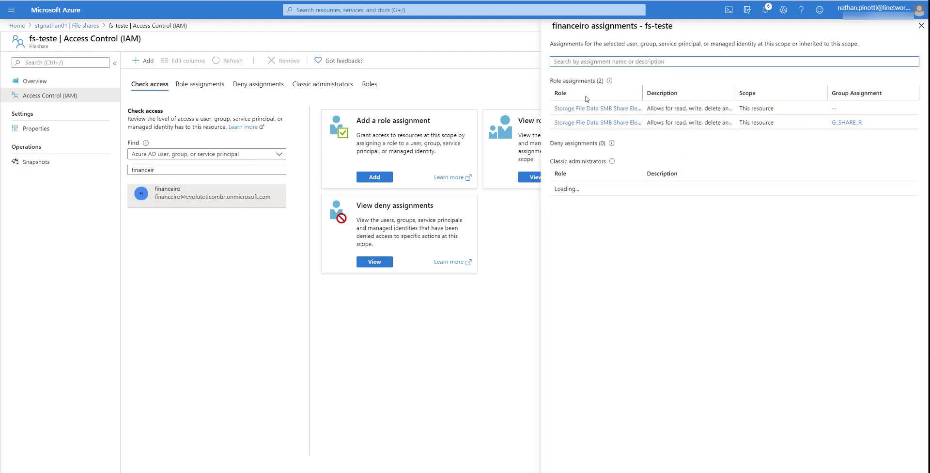
{"action": "left_click_drag", "start_coordinate": [644, 93], "coordinate": [702, 103]}
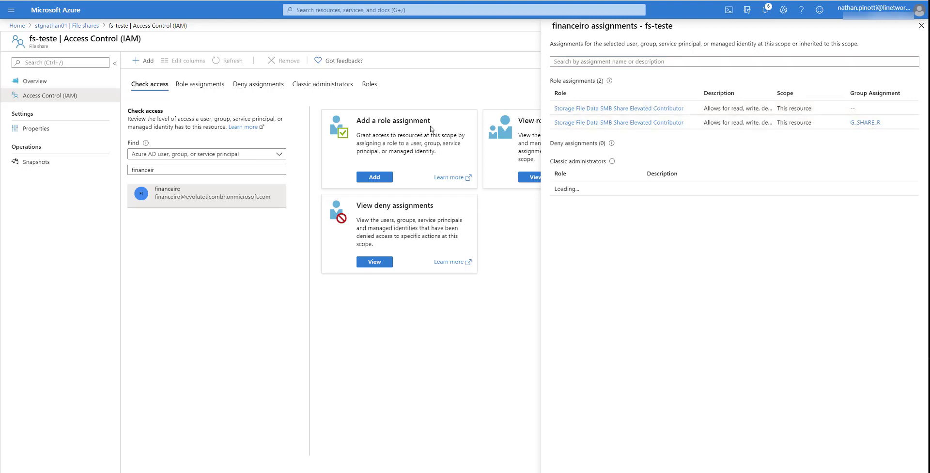
- Close financeiro's assignments, start a role assignment on fs-teste and select the admin account as its member
{"action": "left_click", "coordinate": [921, 26]}
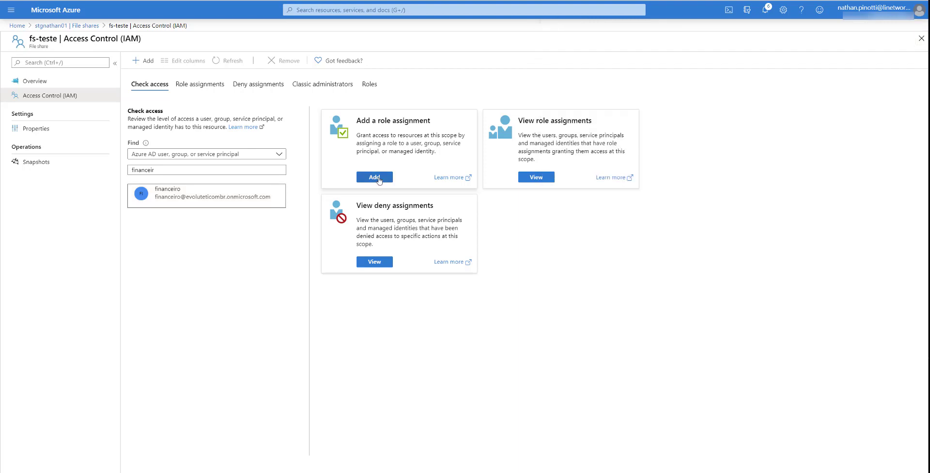
{"action": "left_click", "coordinate": [374, 177]}
{"action": "left_click", "coordinate": [795, 62]}
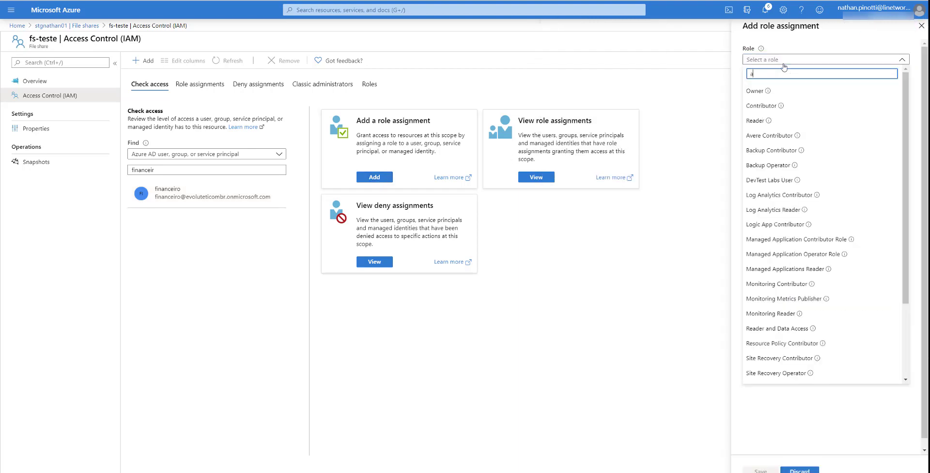
{"action": "type", "text": "admin"}
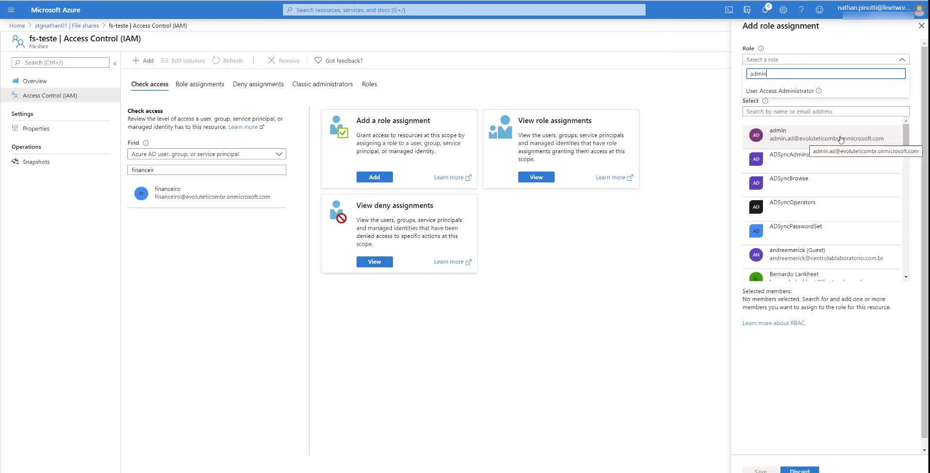
{"action": "left_click", "coordinate": [835, 140]}
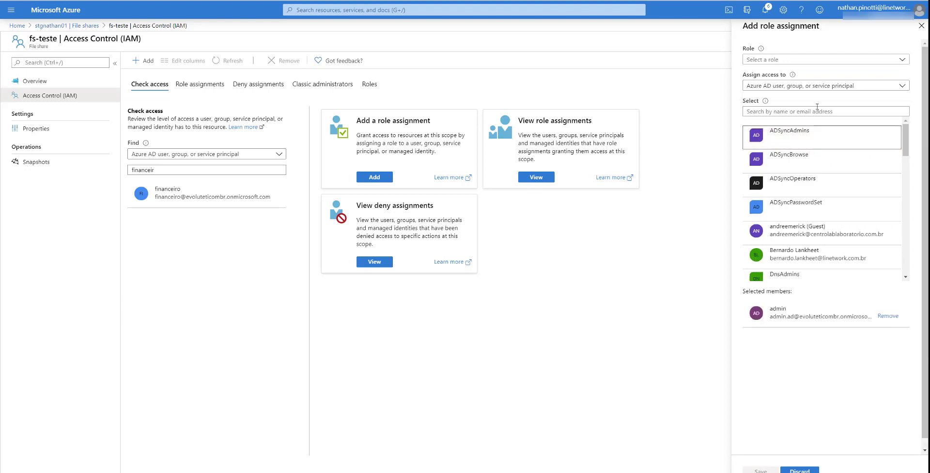
{"action": "type", "text": "smb"}
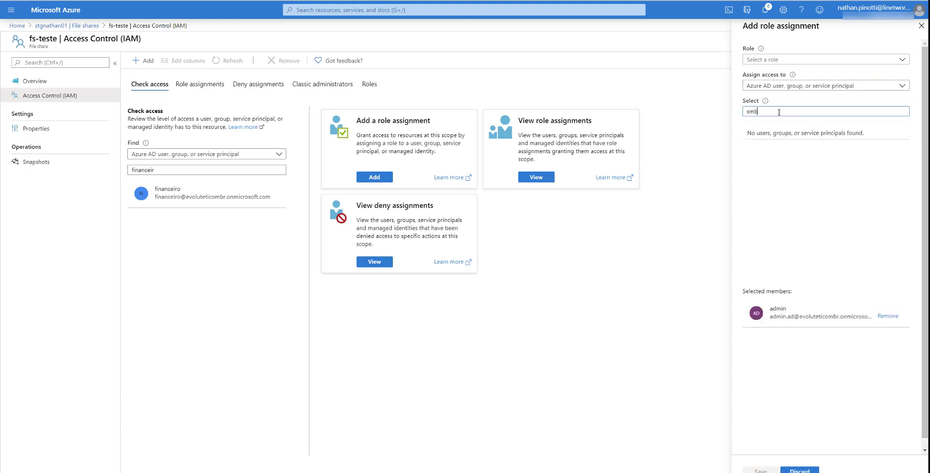
{"action": "key", "text": "BackSpace"}
{"action": "key", "text": "BackSpace"}
{"action": "key", "text": "BackSpace"}
{"action": "left_click", "coordinate": [808, 86]}
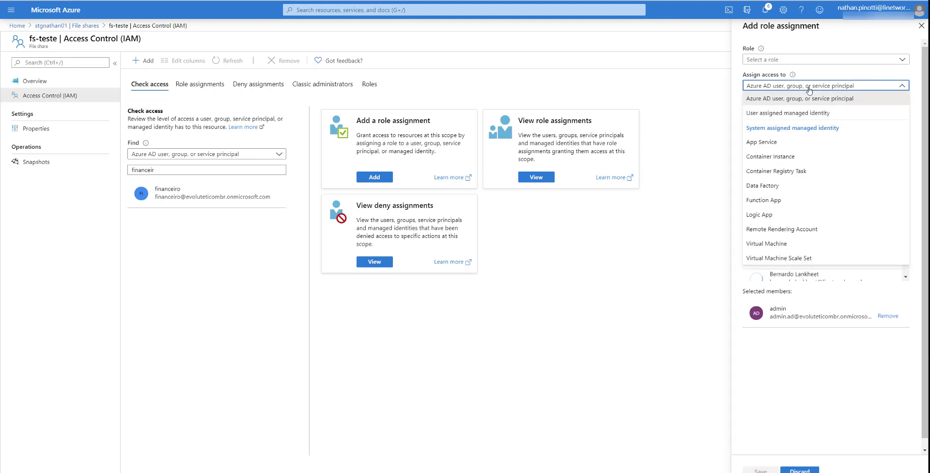
{"action": "left_click", "coordinate": [808, 99]}
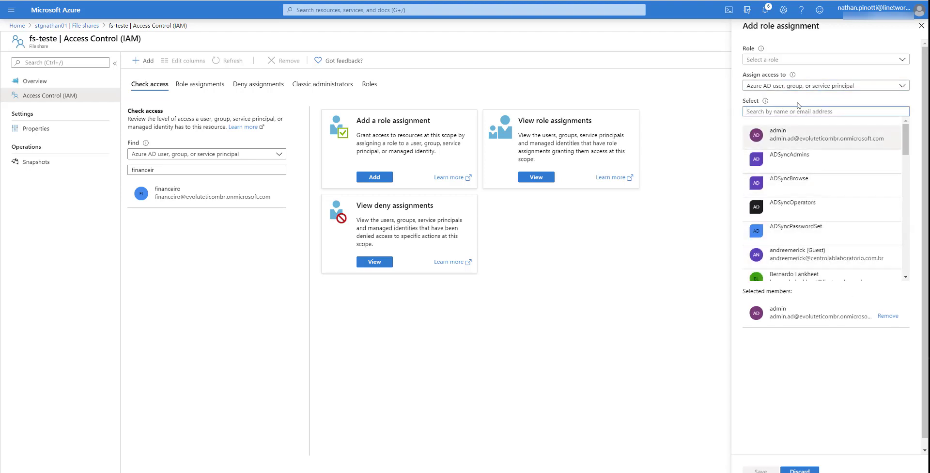
- Filter the roles by "smb", choose Storage File Data SMB Share Reader for the selected member and save the assignment
{"action": "left_click", "coordinate": [810, 60]}
{"action": "type", "text": "smb"}
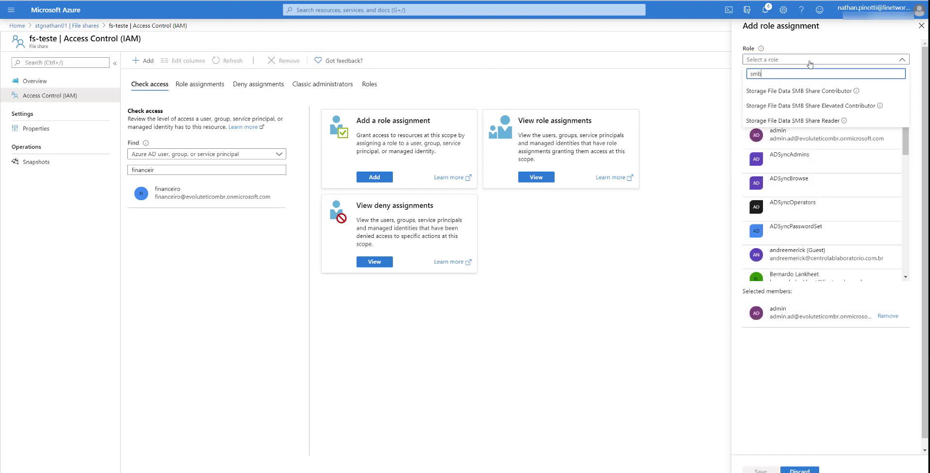
{"action": "left_click", "coordinate": [855, 121]}
{"action": "left_click", "coordinate": [760, 470]}
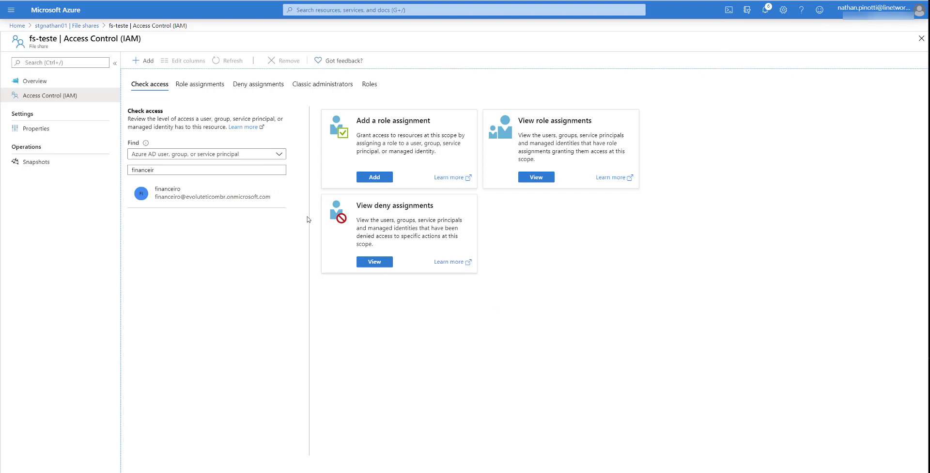
- Open the access control (IAM) settings of fs-teste-02 and check access for the Azure AD user financeiro
{"action": "left_click", "coordinate": [93, 26]}
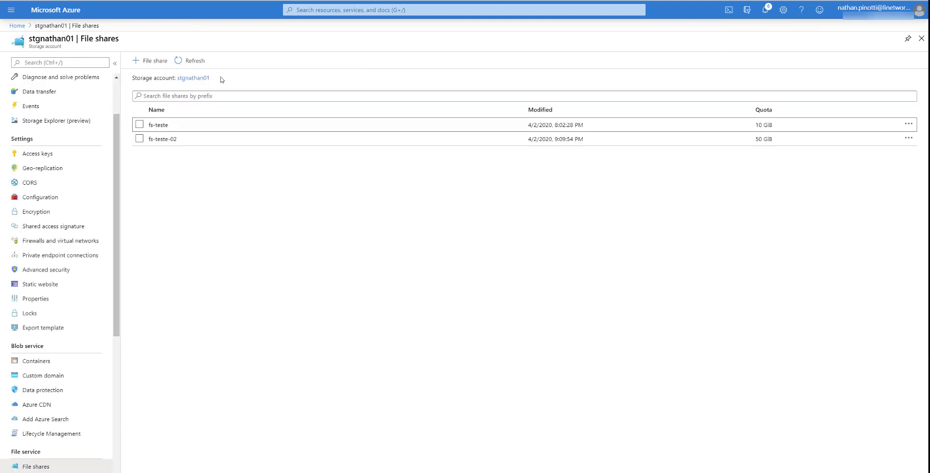
{"action": "left_click", "coordinate": [167, 140]}
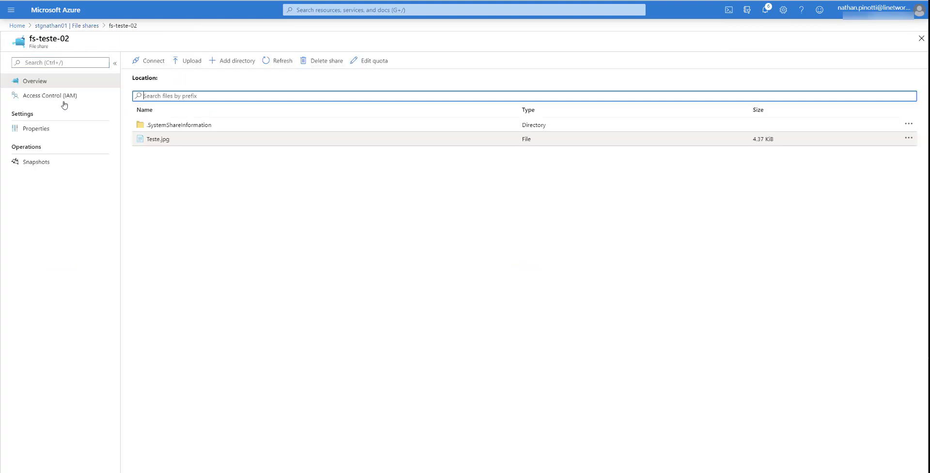
{"action": "left_click", "coordinate": [63, 100]}
{"action": "left_click", "coordinate": [182, 154]}
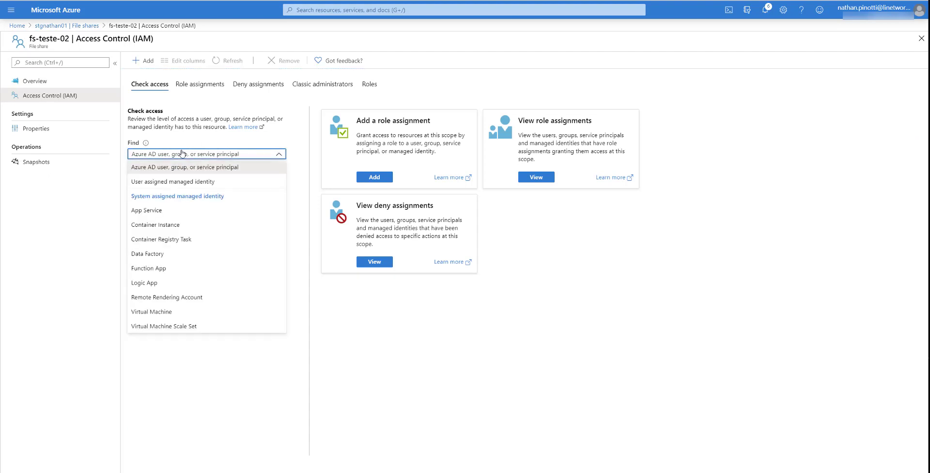
{"action": "left_click", "coordinate": [185, 167]}
{"action": "type", "text": "financeiro"}
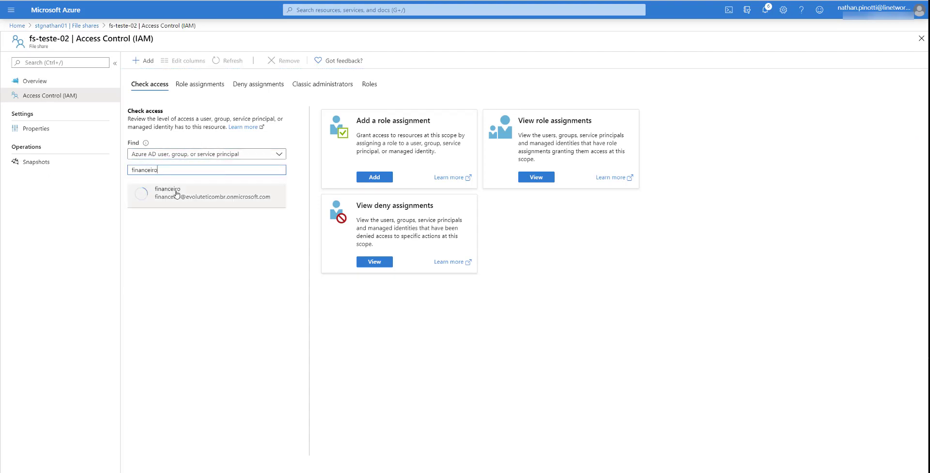
{"action": "left_click", "coordinate": [167, 192]}
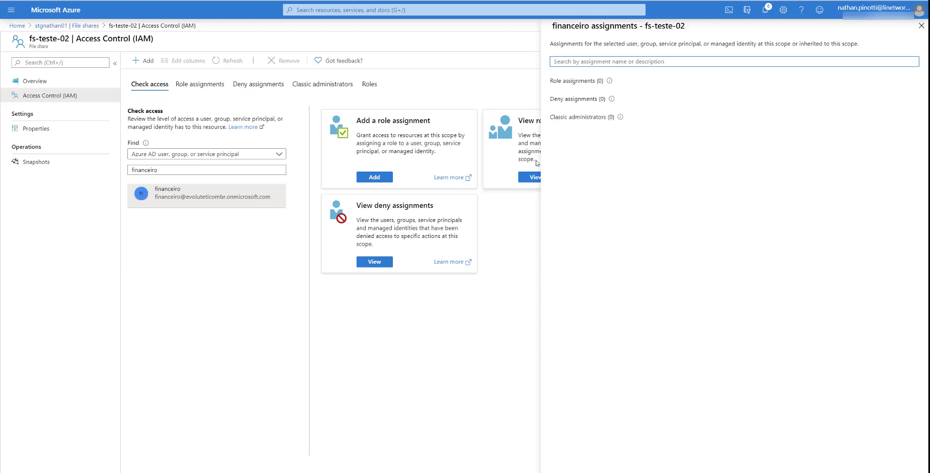
- Switch to the fs-teste share in File Explorer, open New folder and create a subfolder with the default name in it
{"action": "mouse_move", "coordinate": [538, 472]}
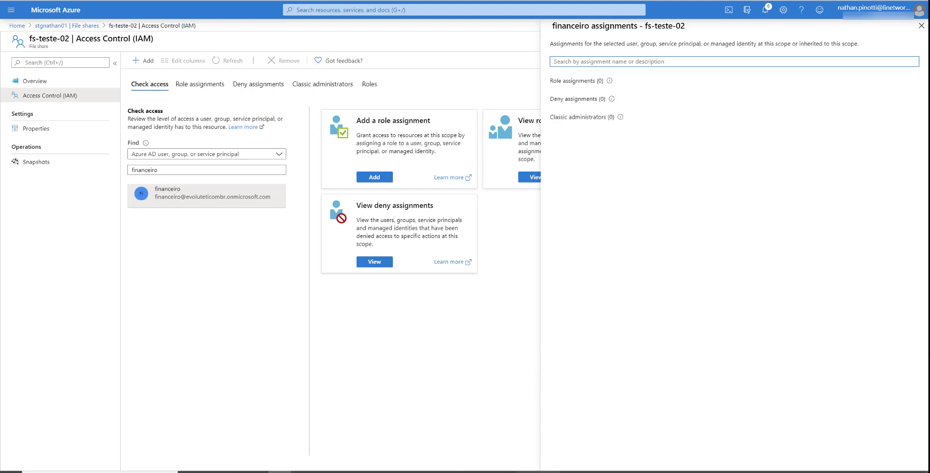
{"action": "mouse_move", "coordinate": [573, 463]}
{"action": "left_click", "coordinate": [615, 436]}
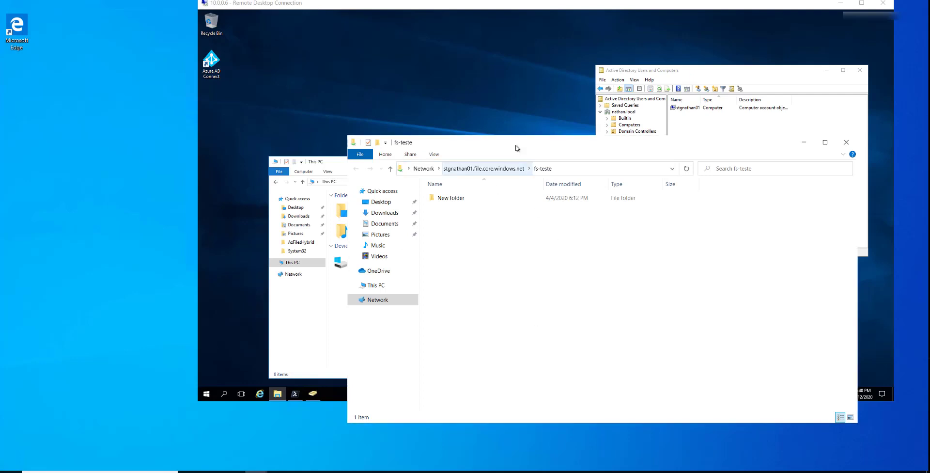
{"action": "left_click_drag", "start_coordinate": [485, 139], "coordinate": [232, 147]}
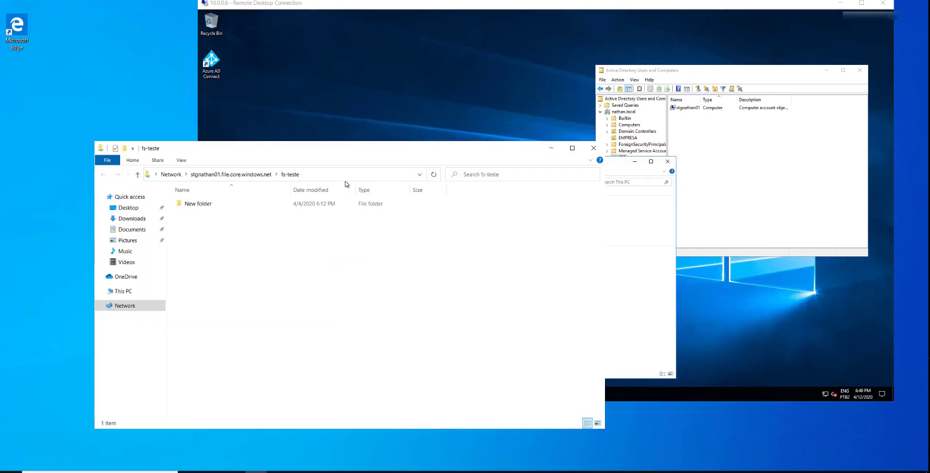
{"action": "double_click", "coordinate": [214, 205]}
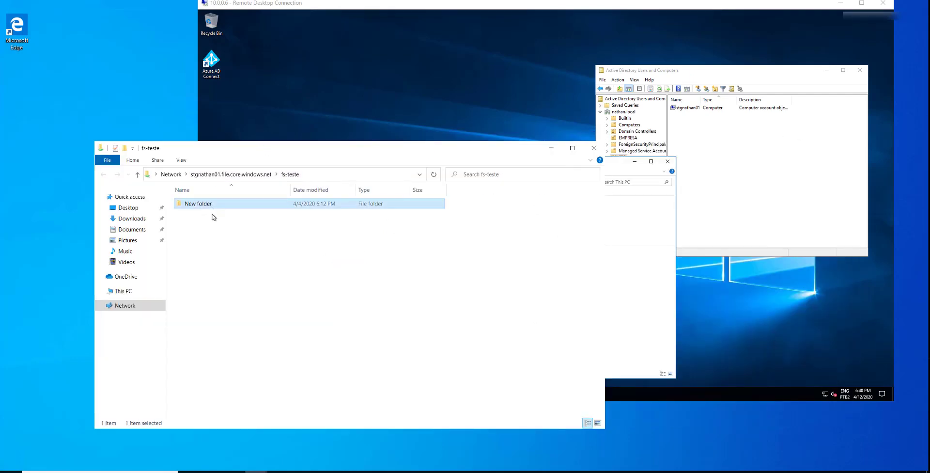
{"action": "right_click", "coordinate": [197, 253]}
{"action": "mouse_move", "coordinate": [291, 342]}
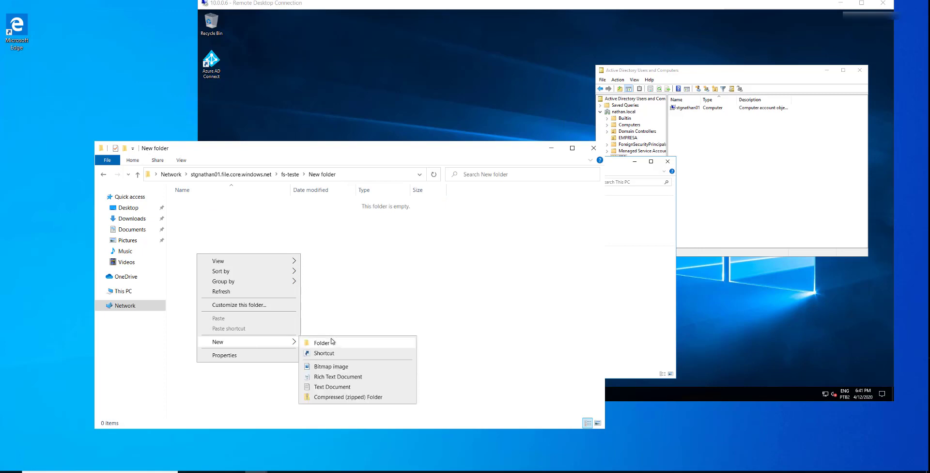
{"action": "left_click", "coordinate": [322, 343]}
{"action": "left_click", "coordinate": [236, 229]}
{"action": "left_click", "coordinate": [395, 252]}
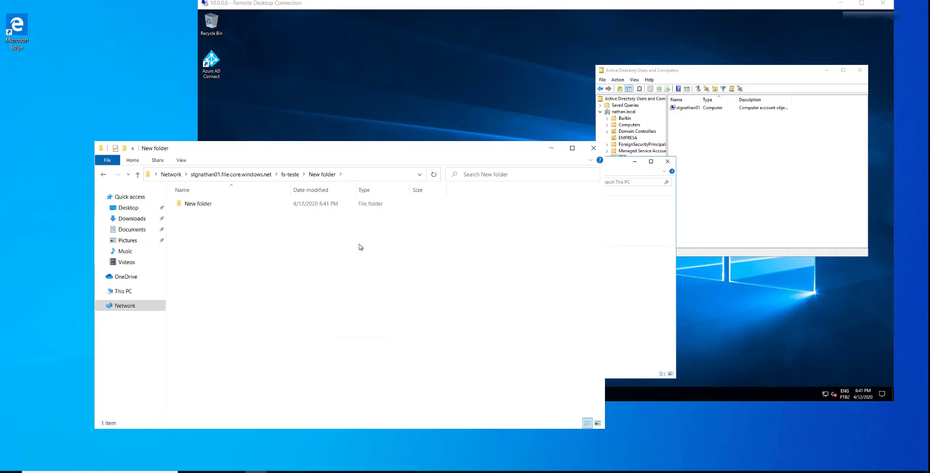
- Open the new subfolder and create a text document with the default name inside it
{"action": "double_click", "coordinate": [230, 211]}
{"action": "right_click", "coordinate": [239, 241]}
{"action": "mouse_move", "coordinate": [307, 340]}
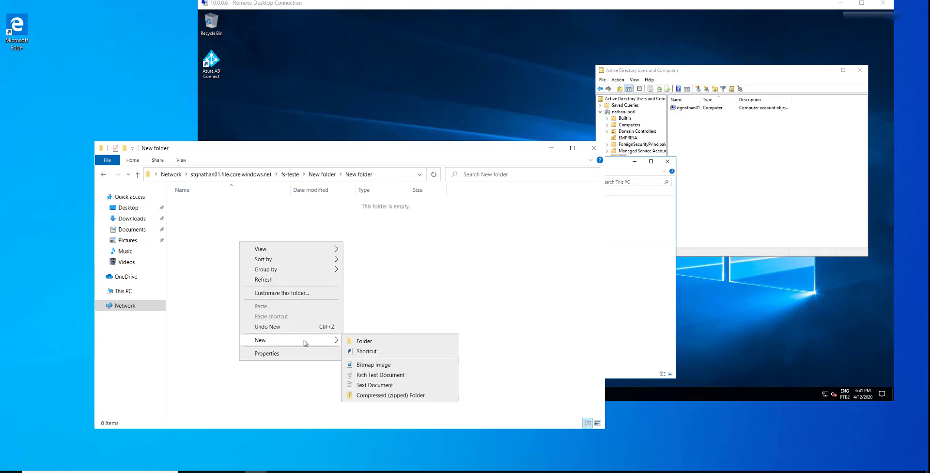
{"action": "left_click", "coordinate": [369, 386]}
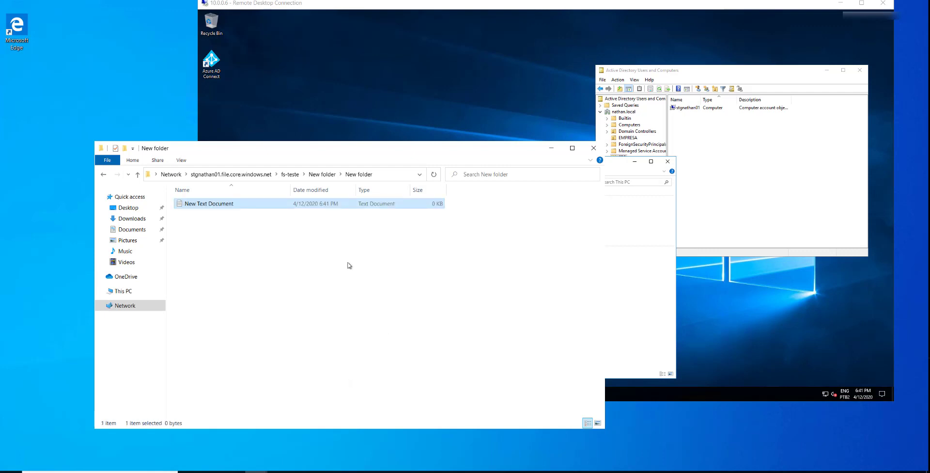
- Copy the fs-teste share path and try to open \\stgnathan01.file.core.windows.net\fs-teste-02 from the Run dialog
{"action": "left_click", "coordinate": [268, 175]}
{"action": "left_click", "coordinate": [268, 175]}
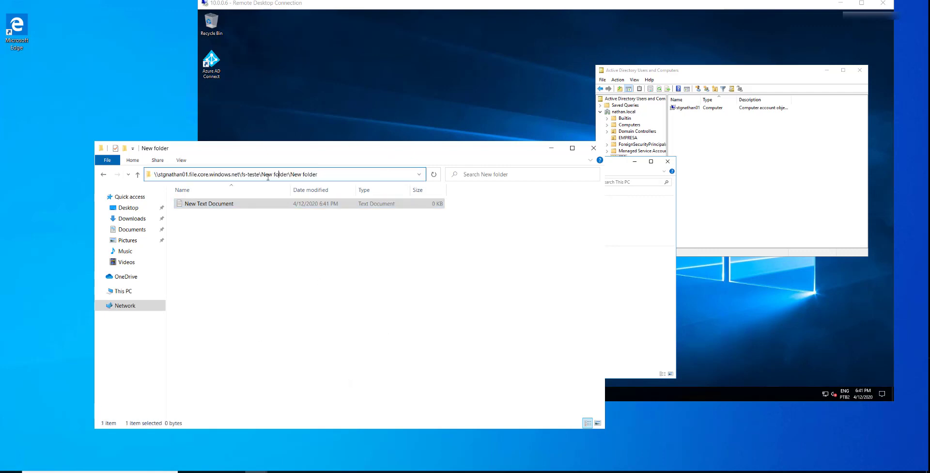
{"action": "key", "text": "shift+Home"}
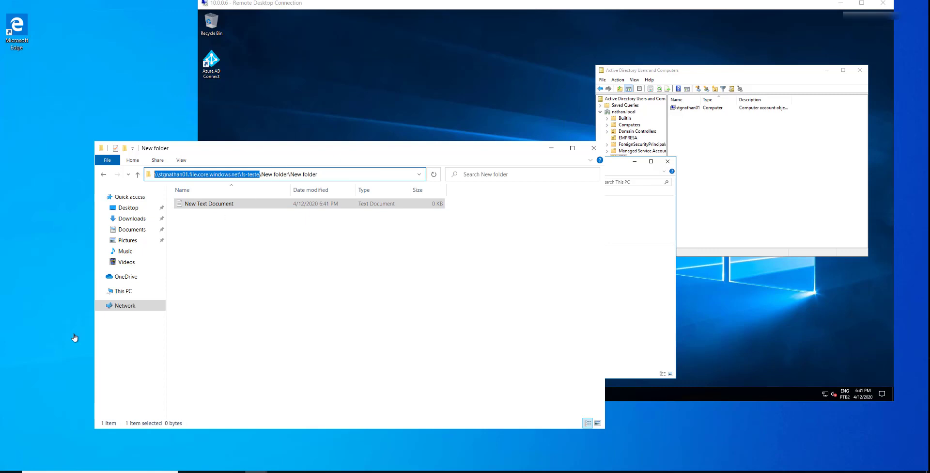
{"action": "key", "text": "ctrl+c"}
{"action": "right_click", "coordinate": [9, 470]}
{"action": "left_click", "coordinate": [53, 439]}
{"action": "key", "text": "ctrl+v"}
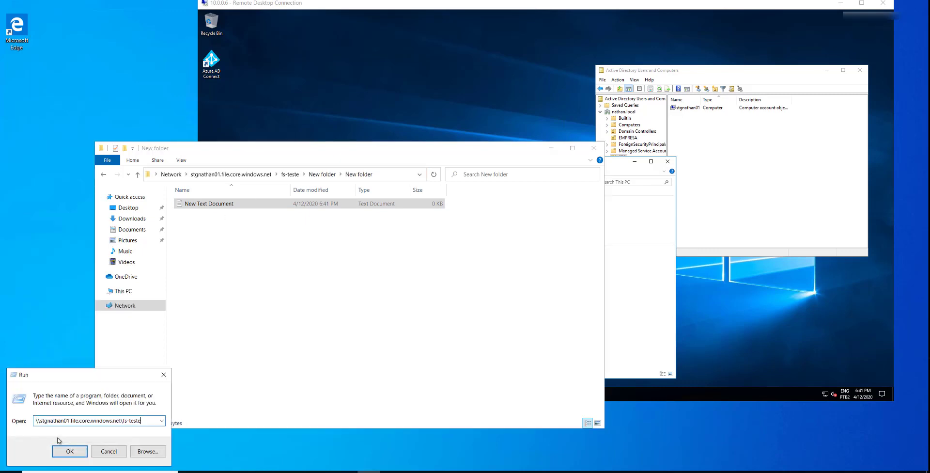
{"action": "key", "text": "Return"}
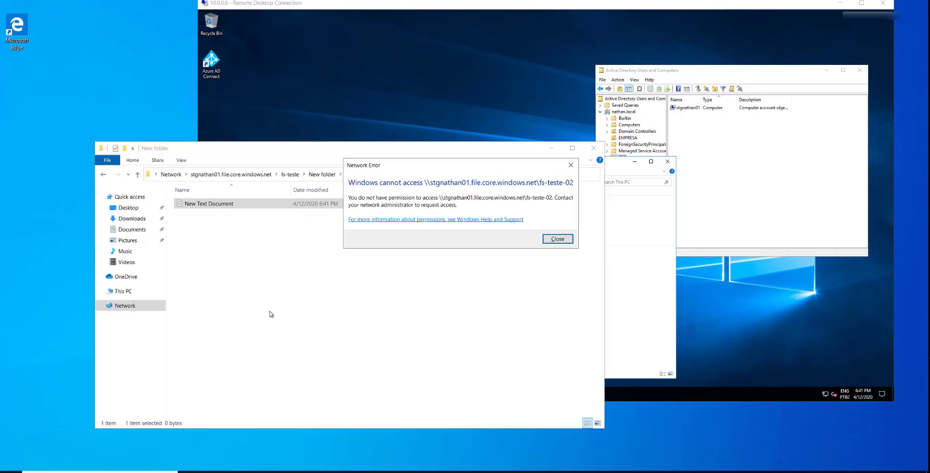
{"action": "left_click", "coordinate": [545, 240]}
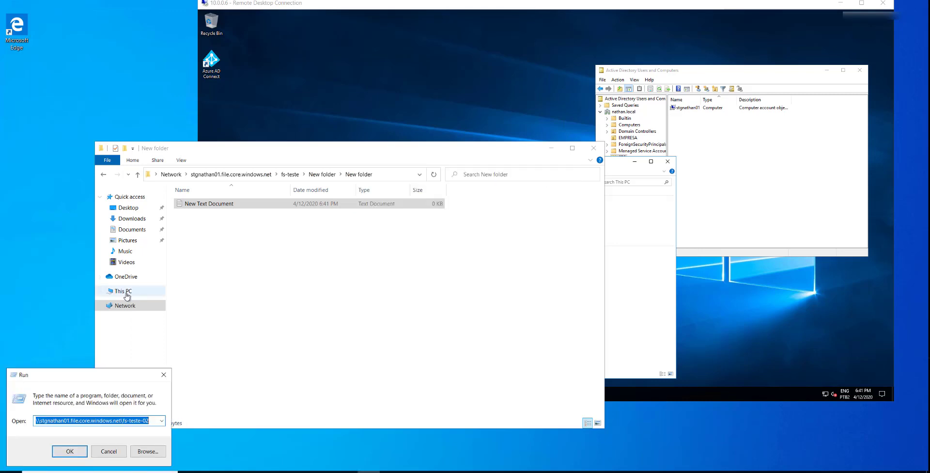
- Try to map \\stgnathan01.file.core.windows.net\fs-teste-02 as drive S:, then cancel the credentials request, the mapping and the Run dialog
{"action": "right_click", "coordinate": [125, 294]}
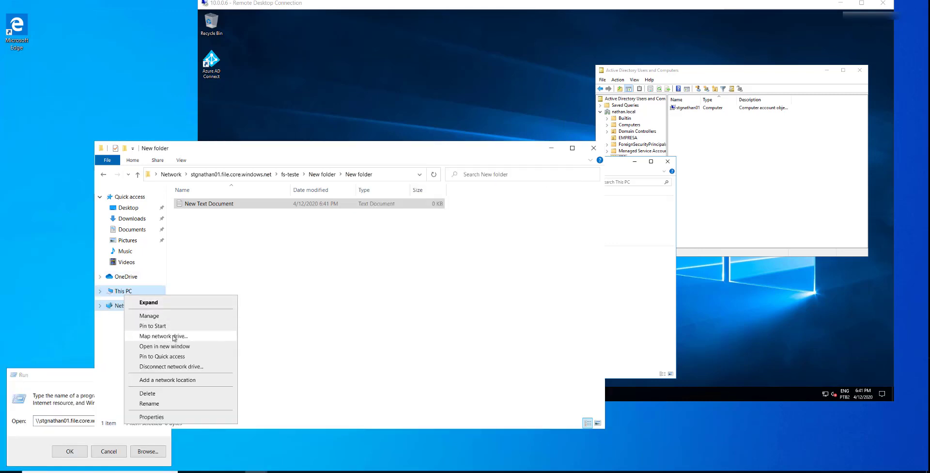
{"action": "left_click", "coordinate": [174, 336]}
{"action": "key", "text": "ctrl+v"}
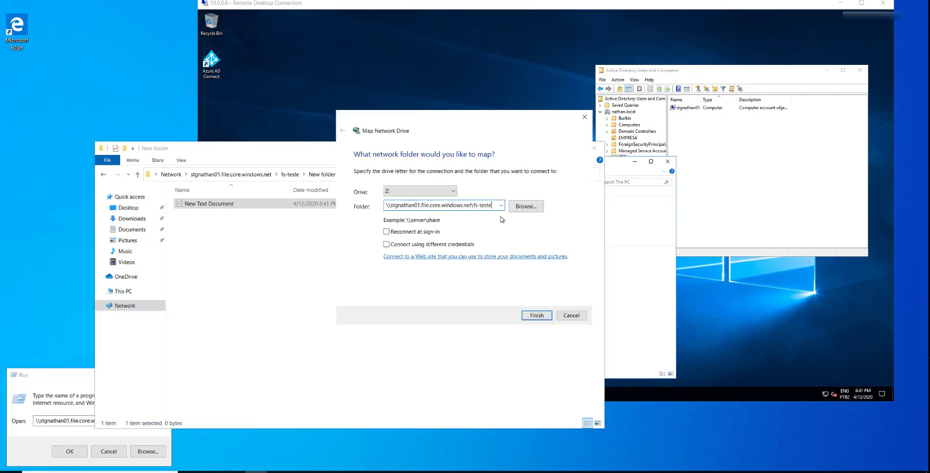
{"action": "left_click", "coordinate": [448, 191]}
{"action": "left_click", "coordinate": [422, 242]}
{"action": "left_click", "coordinate": [496, 206]}
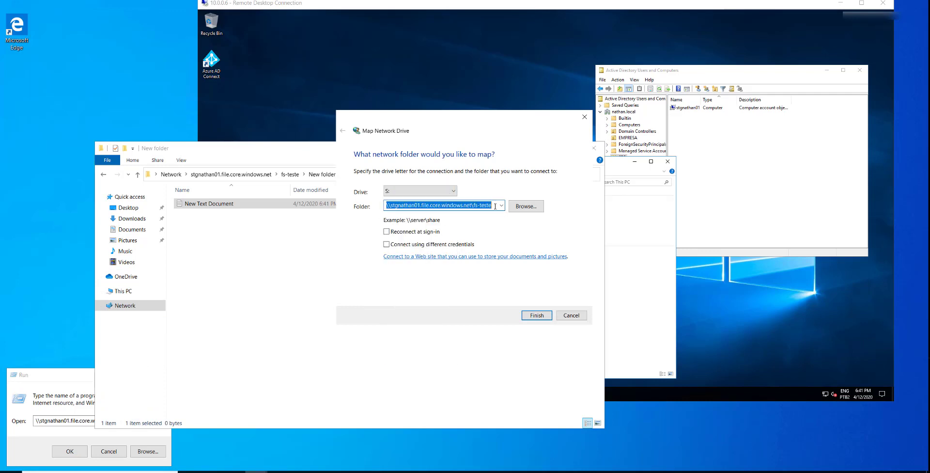
{"action": "key", "text": "End"}
{"action": "key", "text": "Return"}
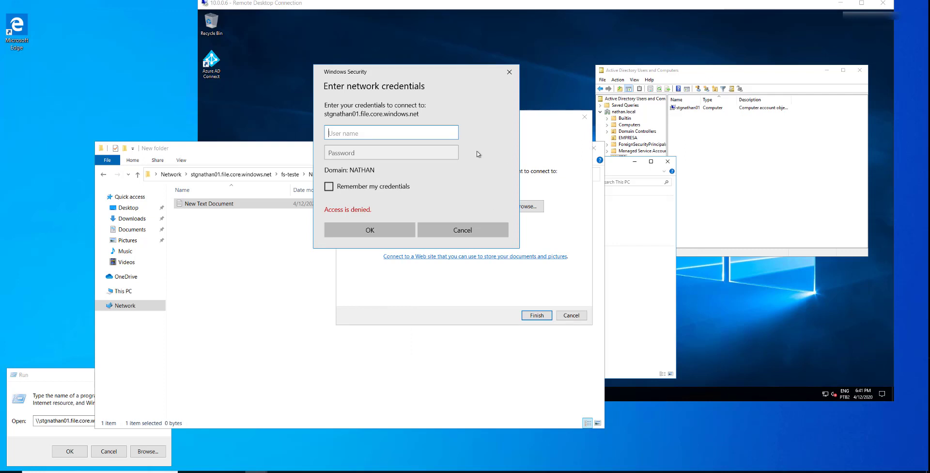
{"action": "left_click", "coordinate": [487, 229]}
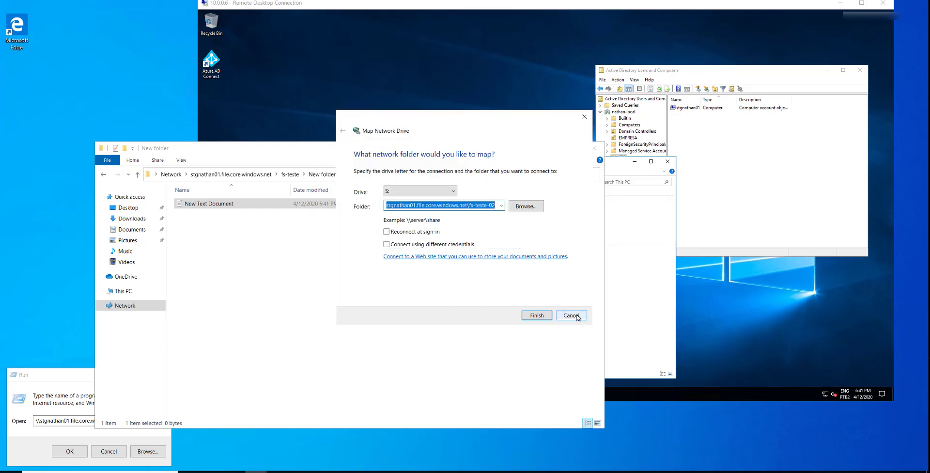
{"action": "left_click", "coordinate": [578, 317]}
{"action": "left_click", "coordinate": [111, 451]}
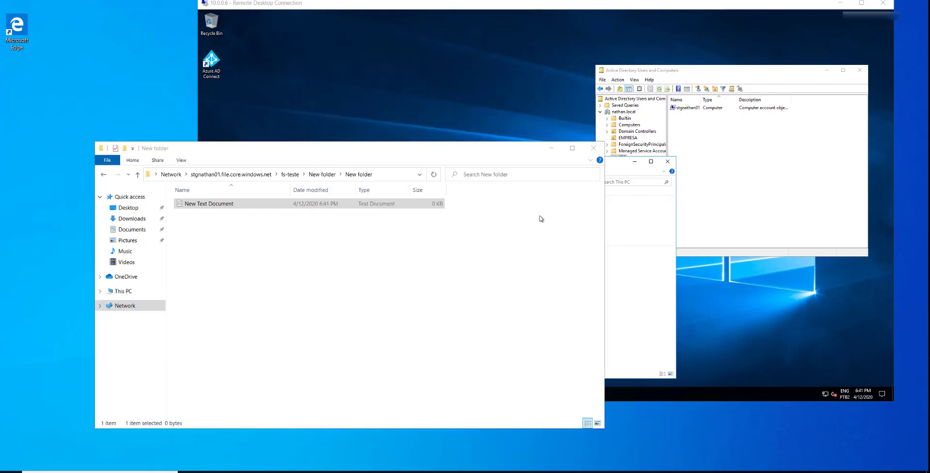
{"action": "left_click", "coordinate": [697, 108]}
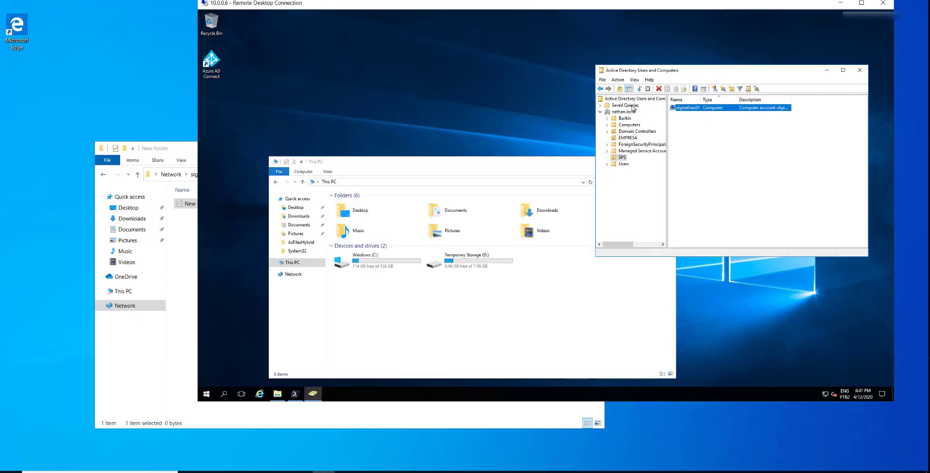
{"action": "left_click", "coordinate": [352, 109]}
{"action": "key", "text": "a"}
{"action": "key", "text": "Return"}
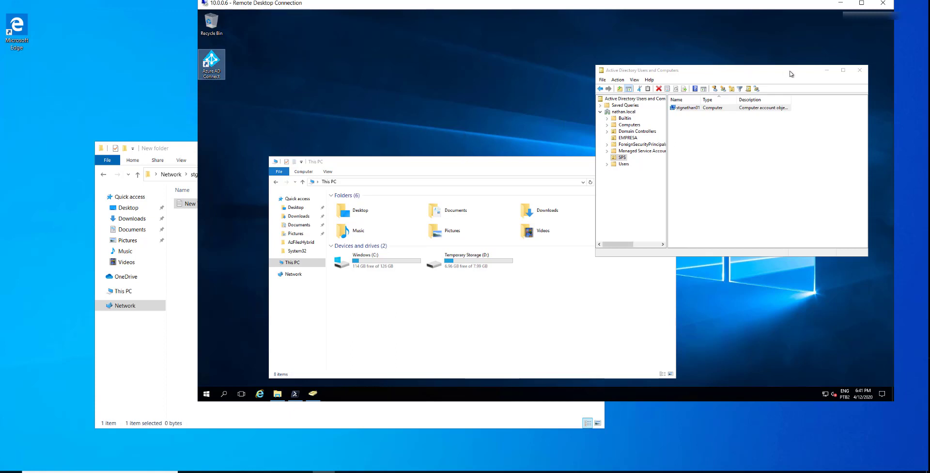
- Minimize Active Directory Users and Computers, return to the Azure portal and close financeiro's assignments on fs-teste-02
{"action": "left_click", "coordinate": [828, 71]}
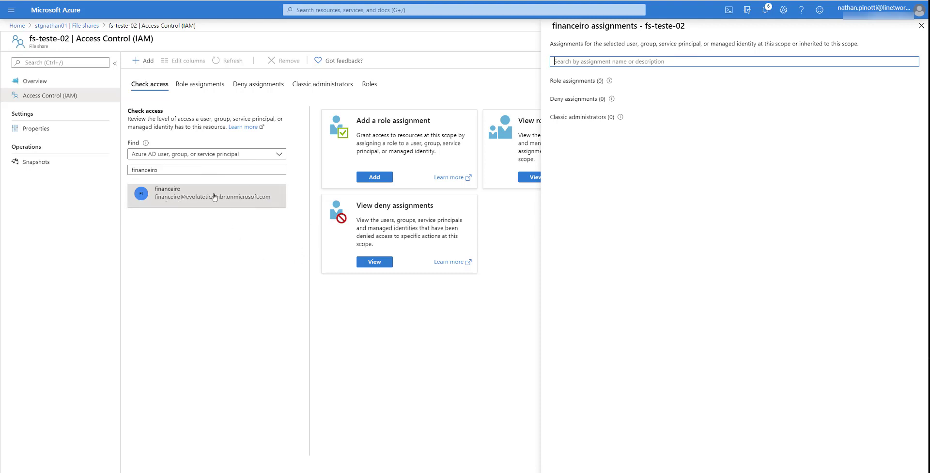
{"action": "left_click", "coordinate": [922, 27]}
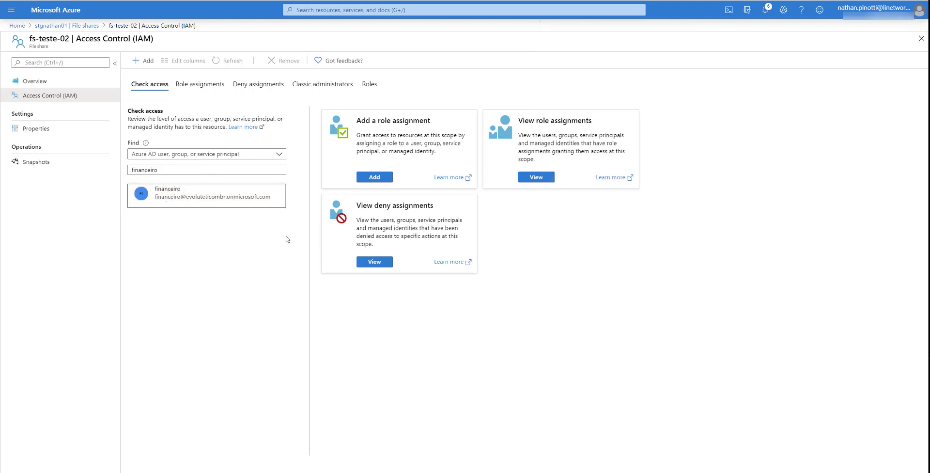